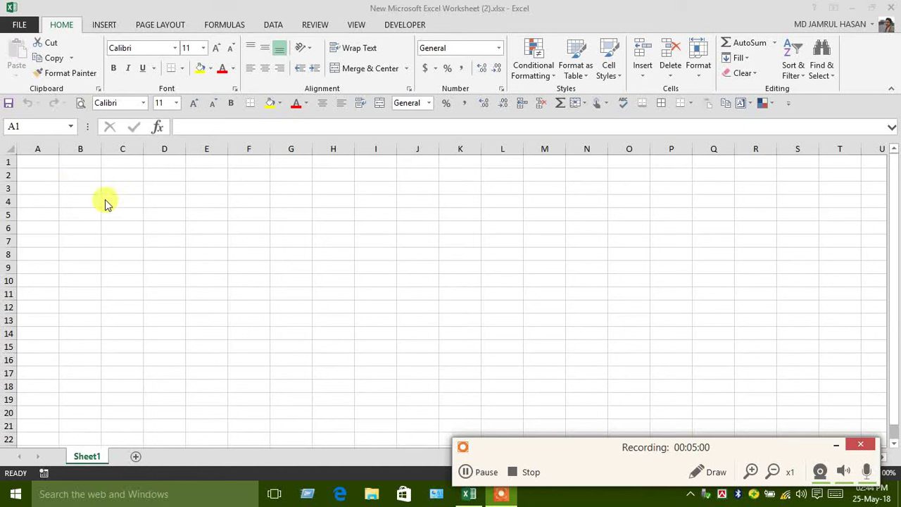
# - Select columns A through E
pyautogui.click(164, 214)
pyautogui.click(47, 144)
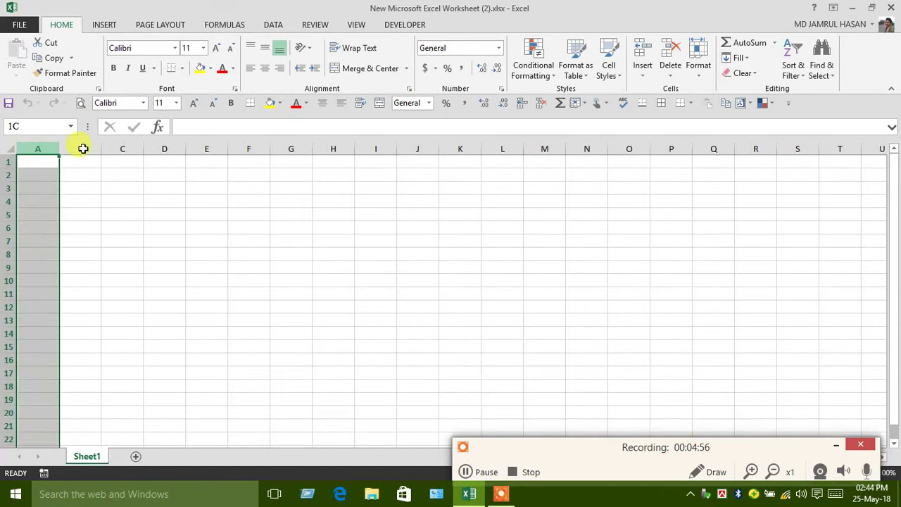
pyautogui.moveTo(83, 149); pyautogui.dragTo(231, 149)
# - Start a new conditional rule for cells equal to 1 and bring up its format settings
pyautogui.click(533, 70)
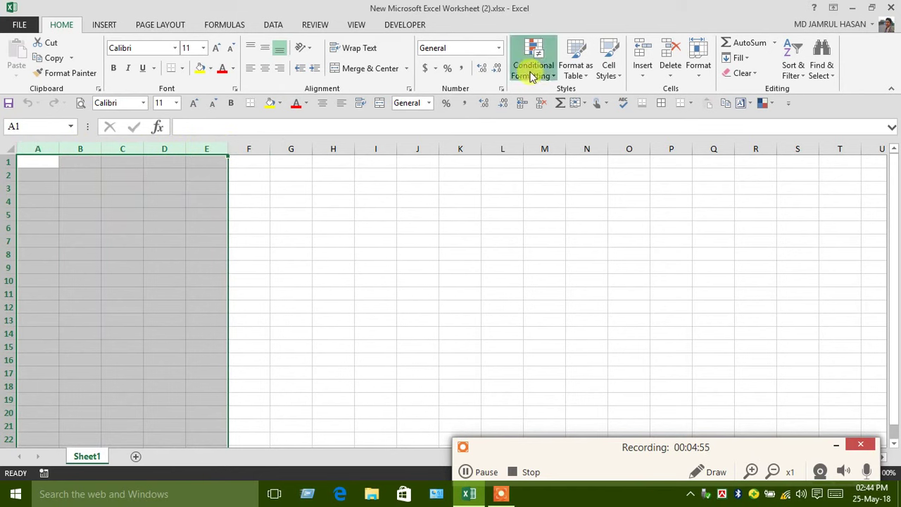
pyautogui.moveTo(573, 255)
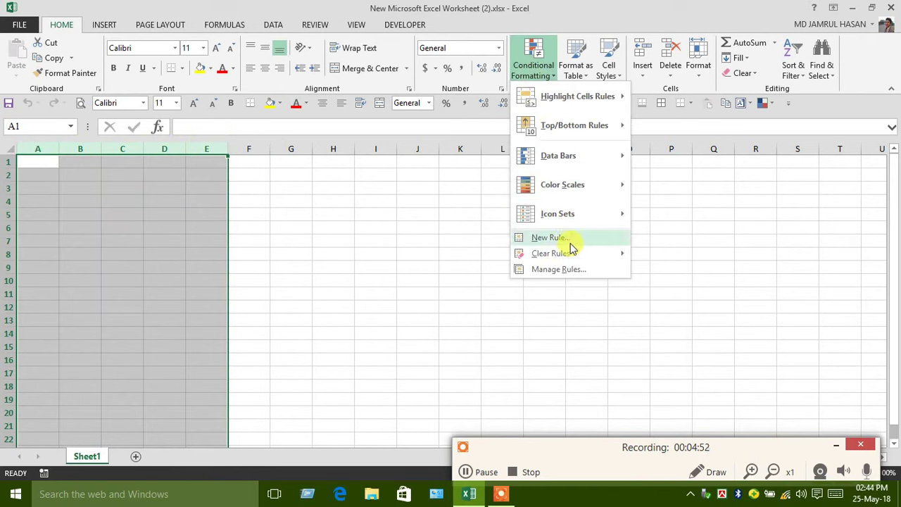
pyautogui.click(564, 238)
pyautogui.click(352, 134)
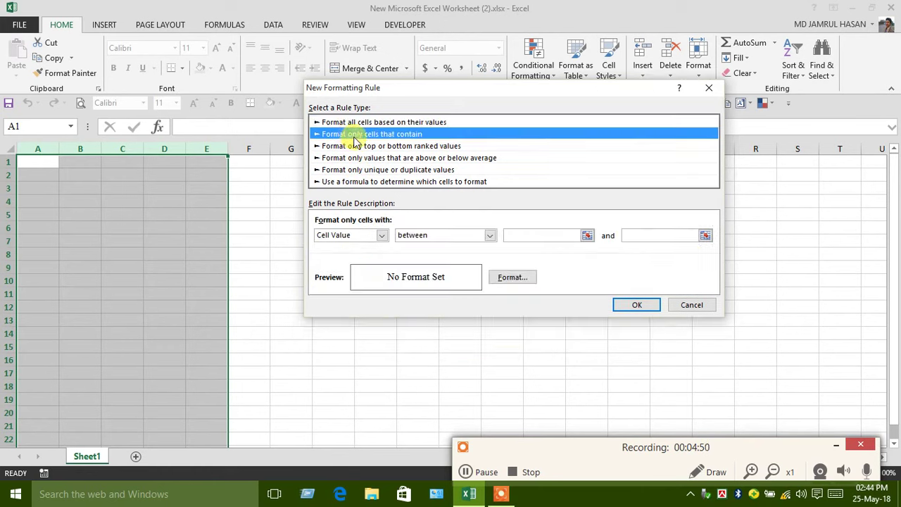
pyautogui.click(415, 235)
pyautogui.click(425, 266)
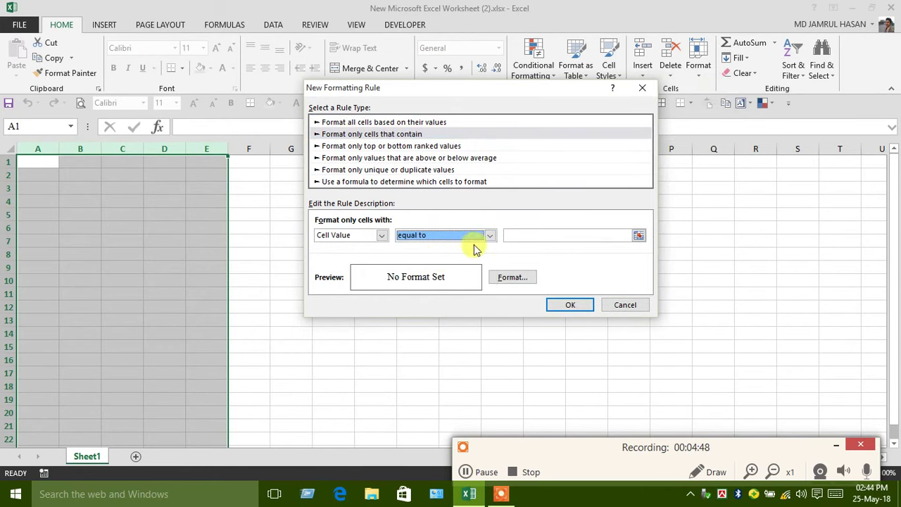
pyautogui.click(526, 237)
pyautogui.write('1')
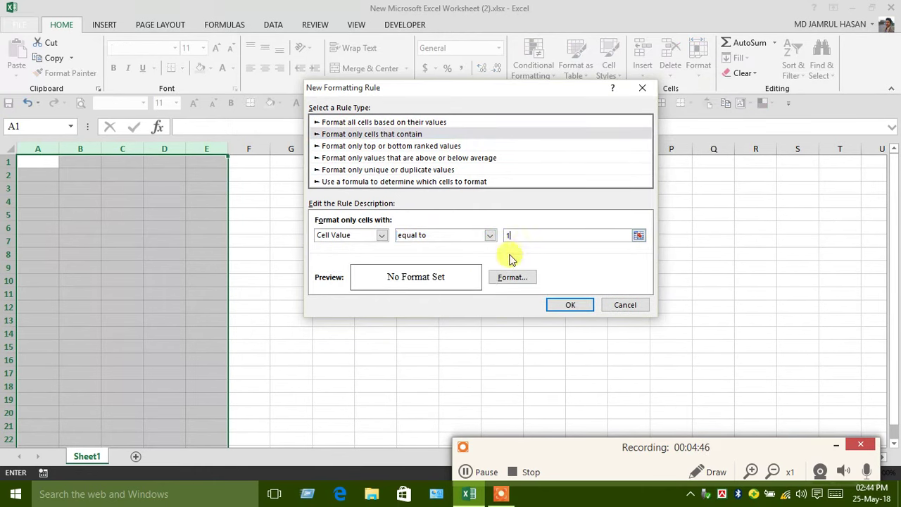
pyautogui.click(512, 277)
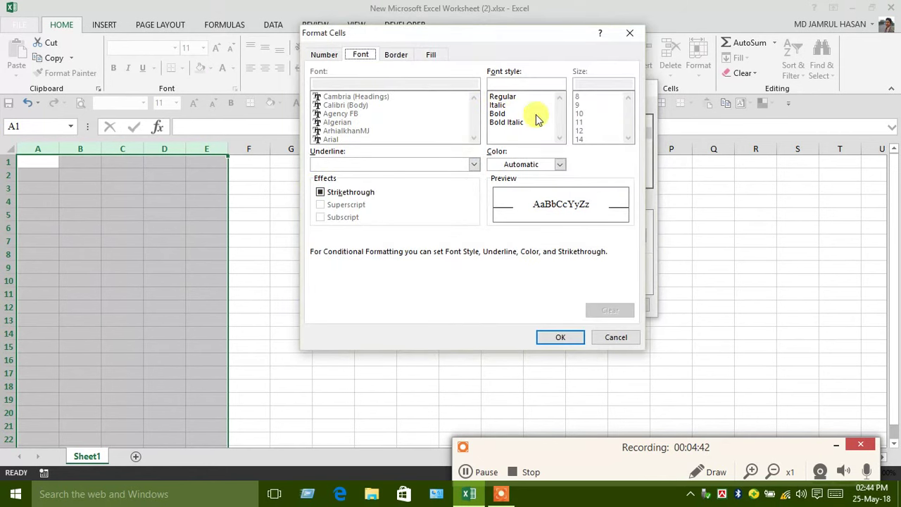
# - Format matching cells as bold with a light-blue fill and custom number format 'P'
pyautogui.click(515, 124)
pyautogui.click(506, 114)
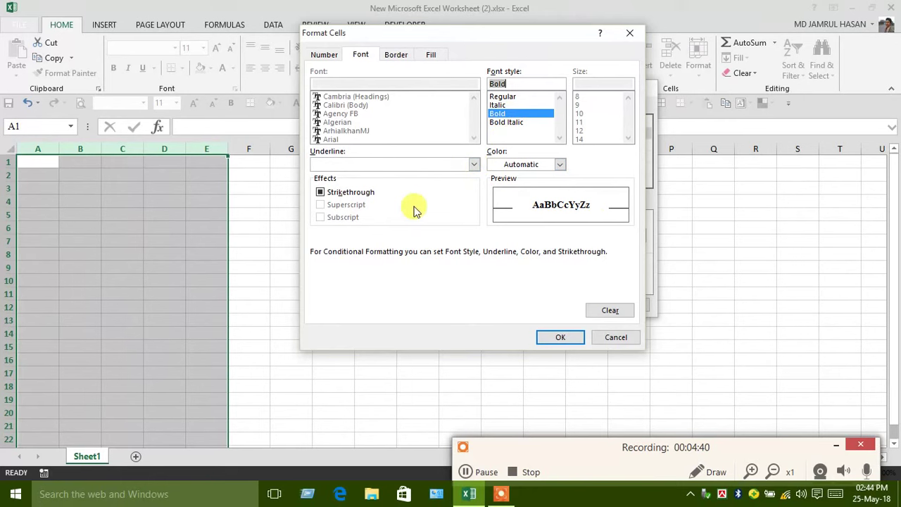
pyautogui.click(426, 55)
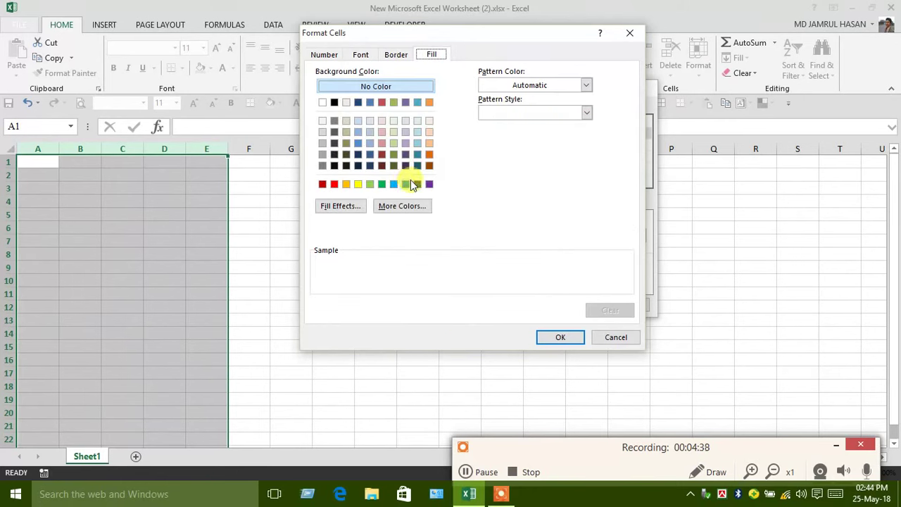
pyautogui.click(392, 183)
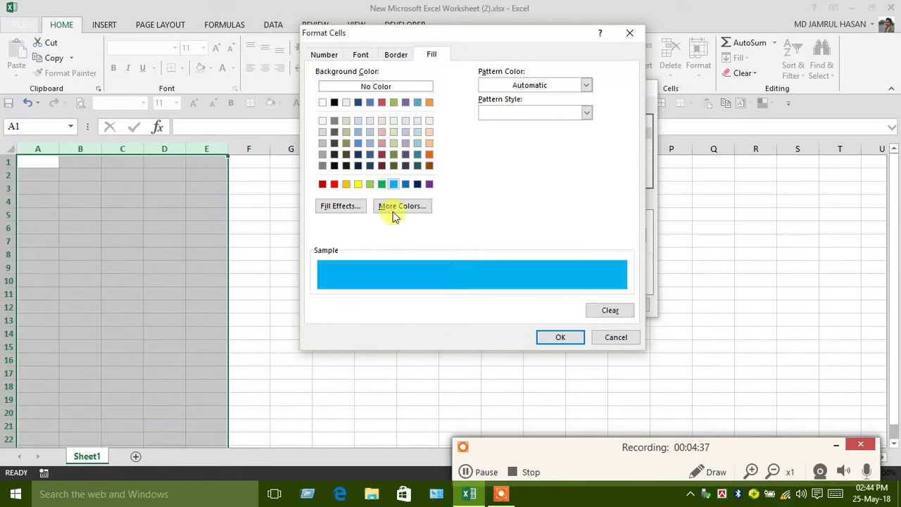
pyautogui.click(322, 55)
pyautogui.click(341, 177)
pyautogui.moveTo(433, 123); pyautogui.dragTo(378, 127)
pyautogui.write(';')
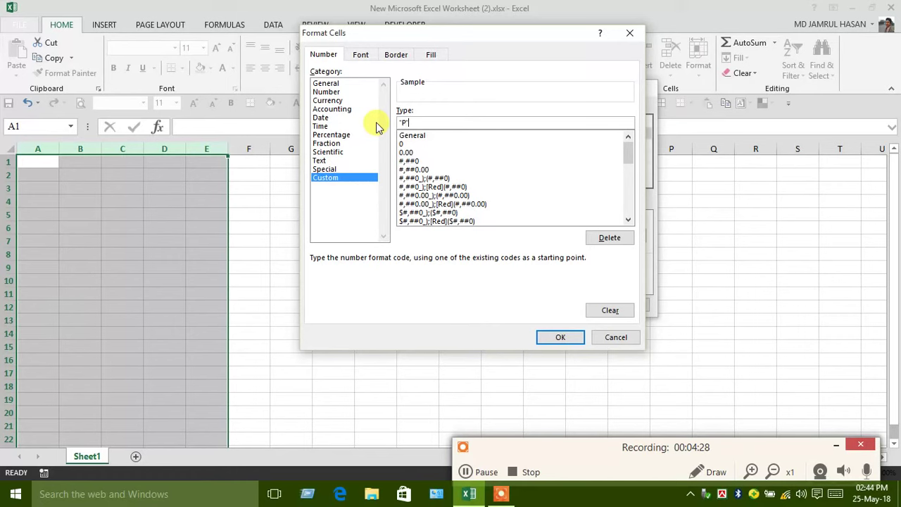
pyautogui.click(549, 339)
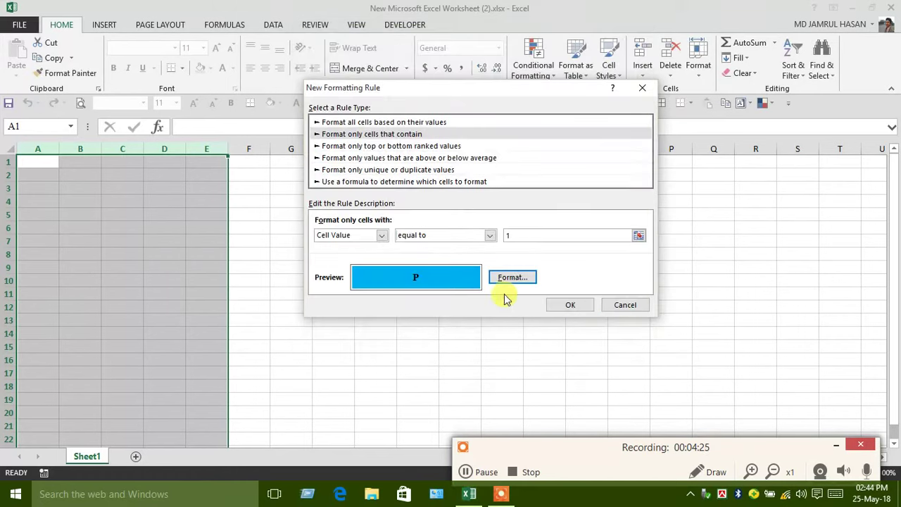
# - Save the rule and enter test values 1 in A2, 2 in C2 and 1 in E2
pyautogui.click(569, 305)
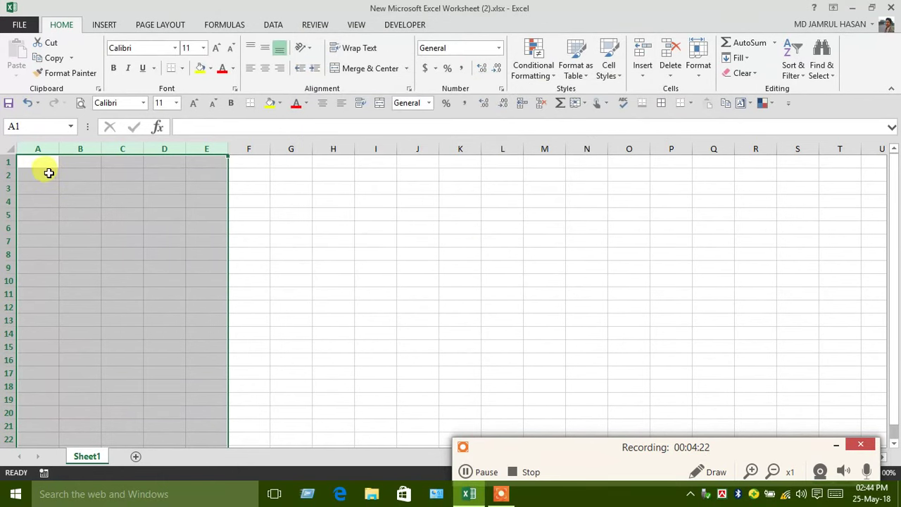
pyautogui.click(43, 174)
pyautogui.write('1')
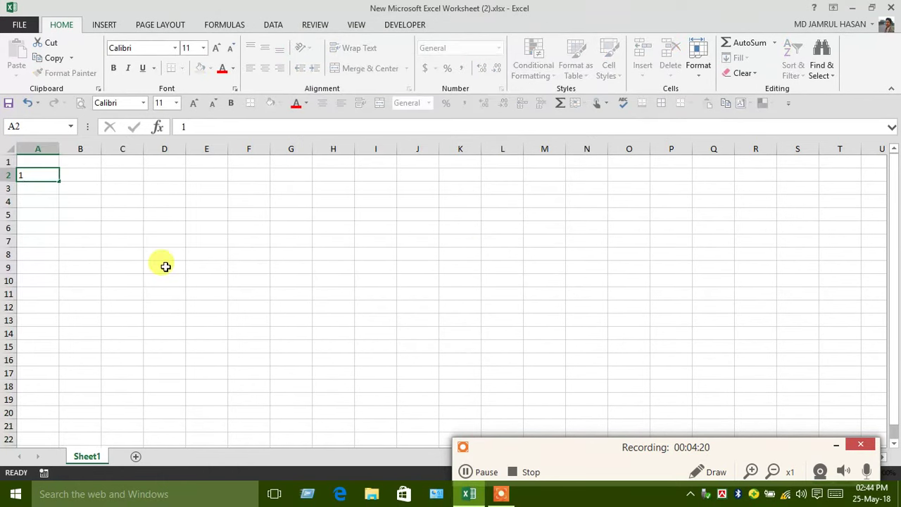
pyautogui.press('Tab')
pyautogui.press('Tab')
pyautogui.write('2')
pyautogui.press('Tab')
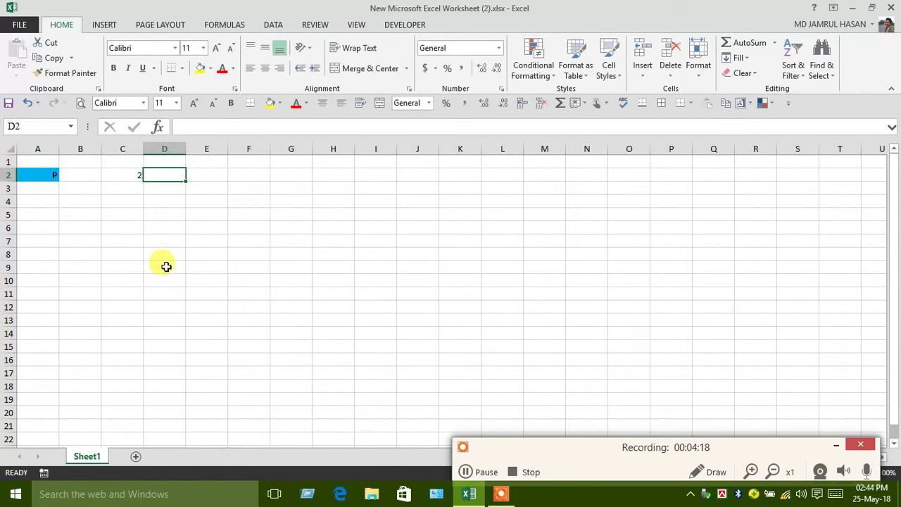
pyautogui.press('Tab')
pyautogui.write('1')
pyautogui.press('Tab')
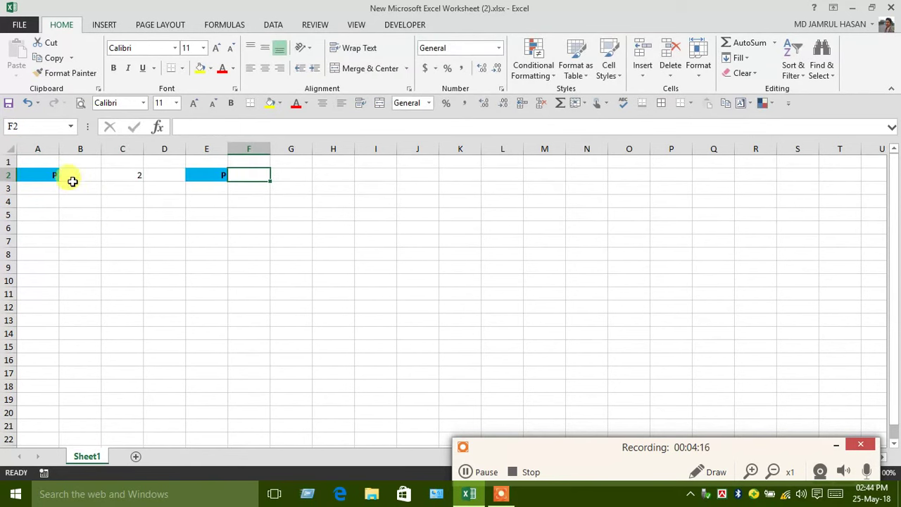
# - Centre columns A–G in Times New Roman, then reselect columns A–E
pyautogui.moveTo(32, 148); pyautogui.dragTo(291, 148)
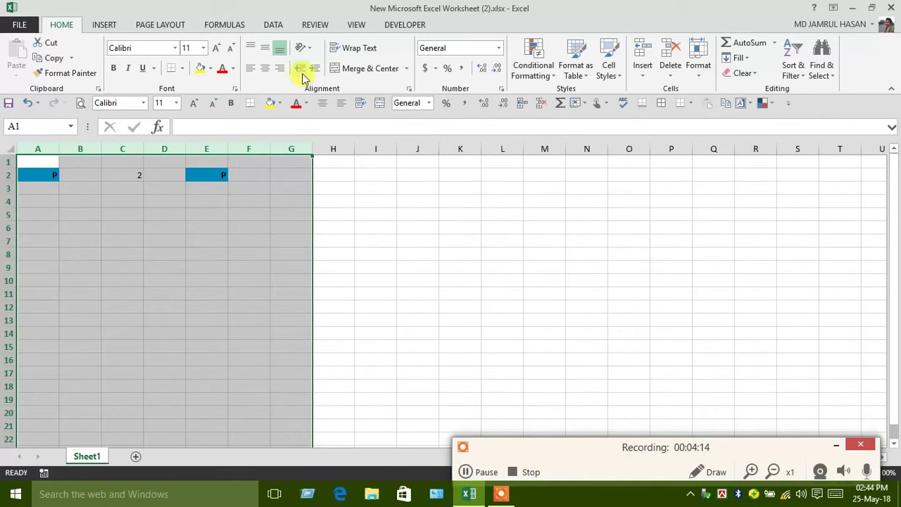
pyautogui.click(266, 68)
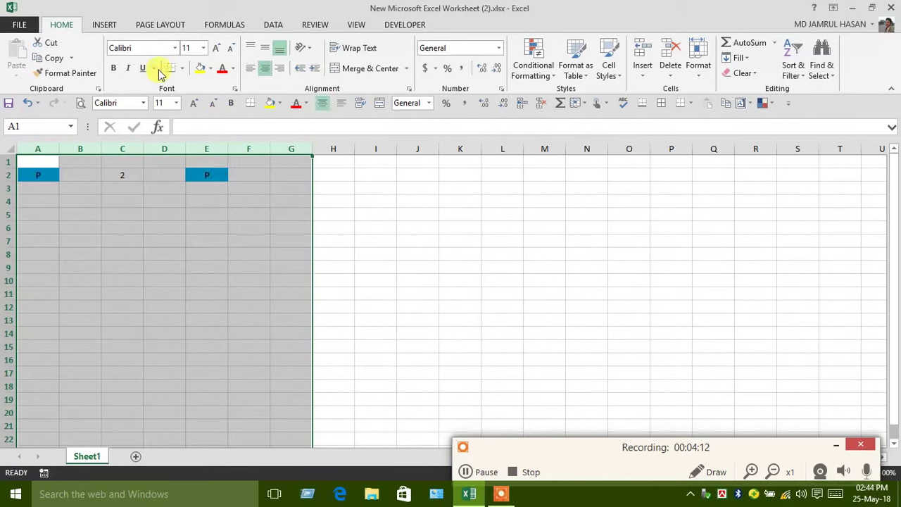
pyautogui.click(143, 48)
pyautogui.write('T')
pyautogui.press('Return')
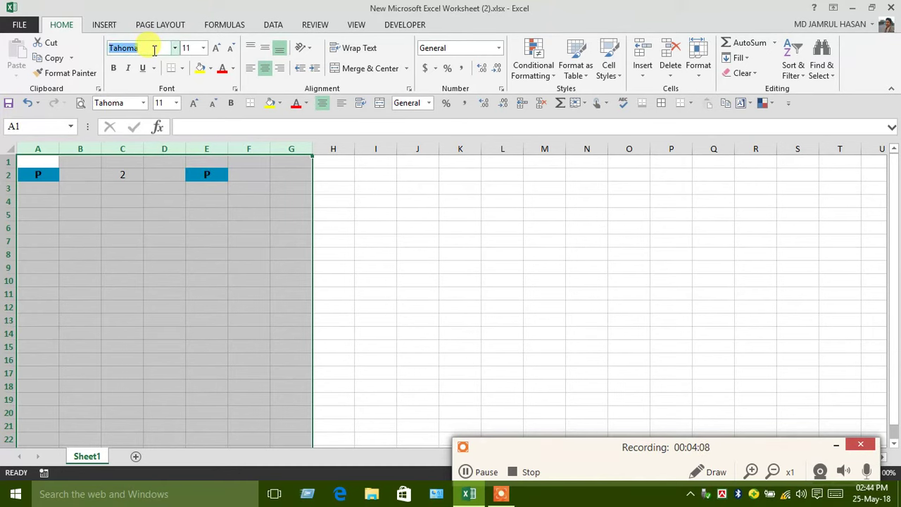
pyautogui.write('Times New R')
pyautogui.press('Return')
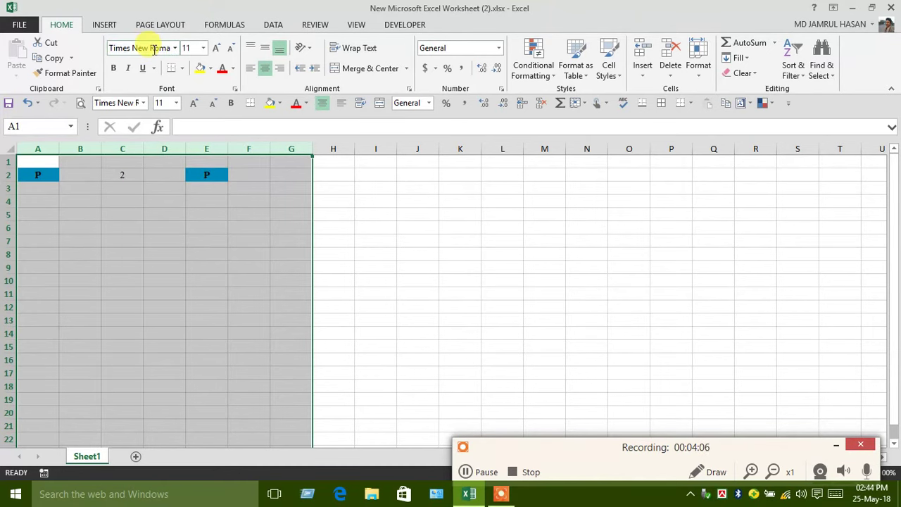
pyautogui.moveTo(181, 232); pyautogui.dragTo(176, 241)
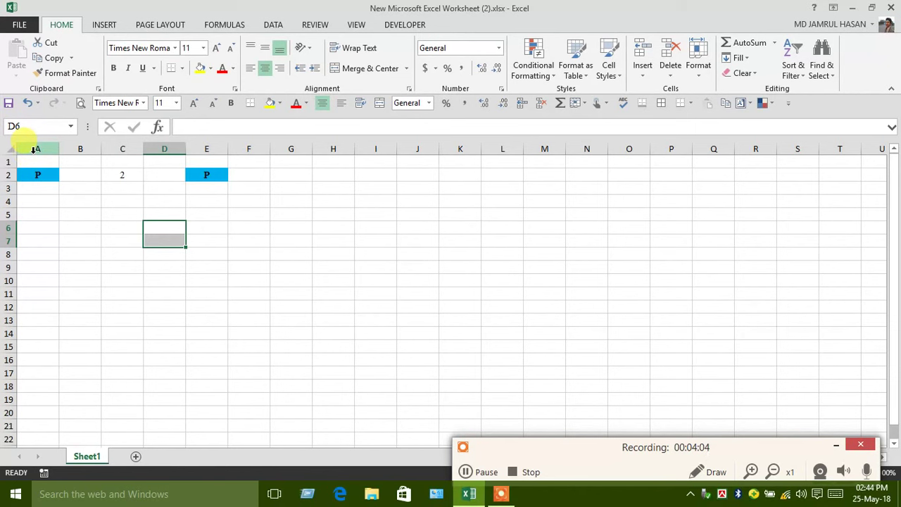
pyautogui.moveTo(33, 148); pyautogui.dragTo(200, 148)
# - From the rules list, start a second rule for cells equal to a specific value
pyautogui.click(543, 70)
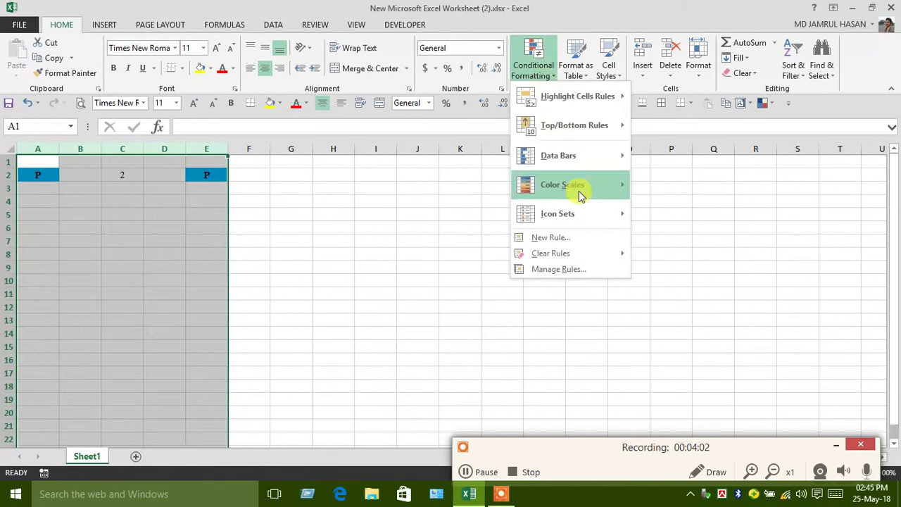
pyautogui.click(582, 266)
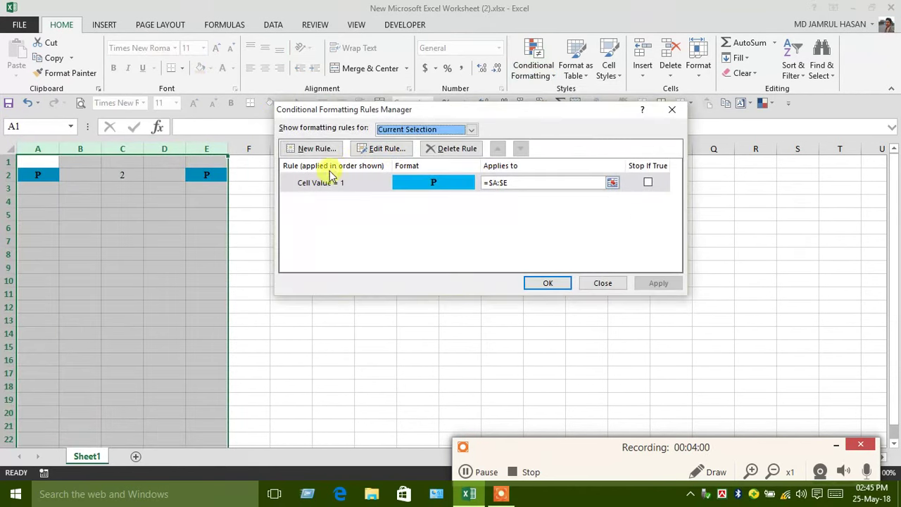
pyautogui.click(313, 148)
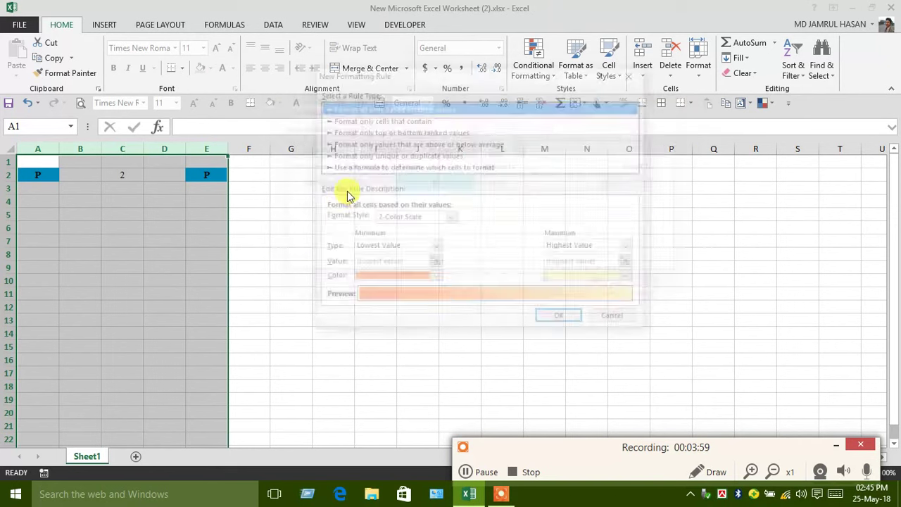
pyautogui.click(409, 123)
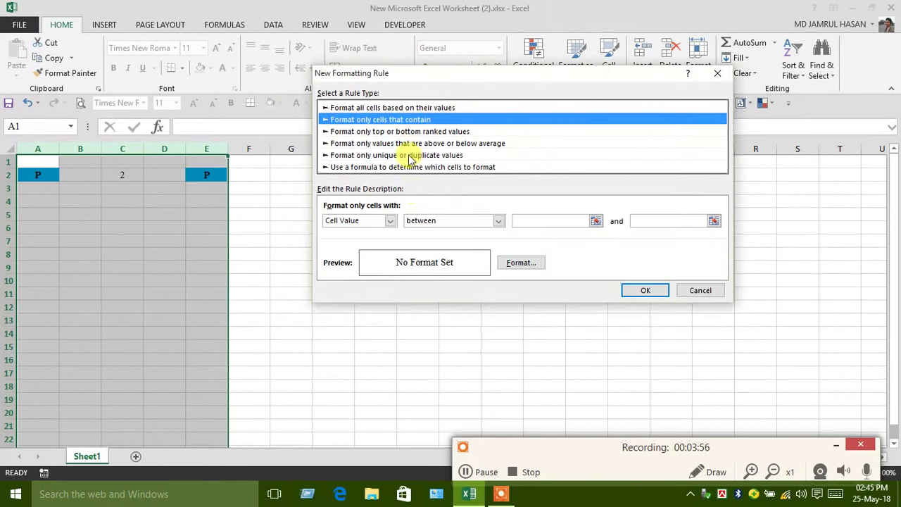
pyautogui.click(498, 221)
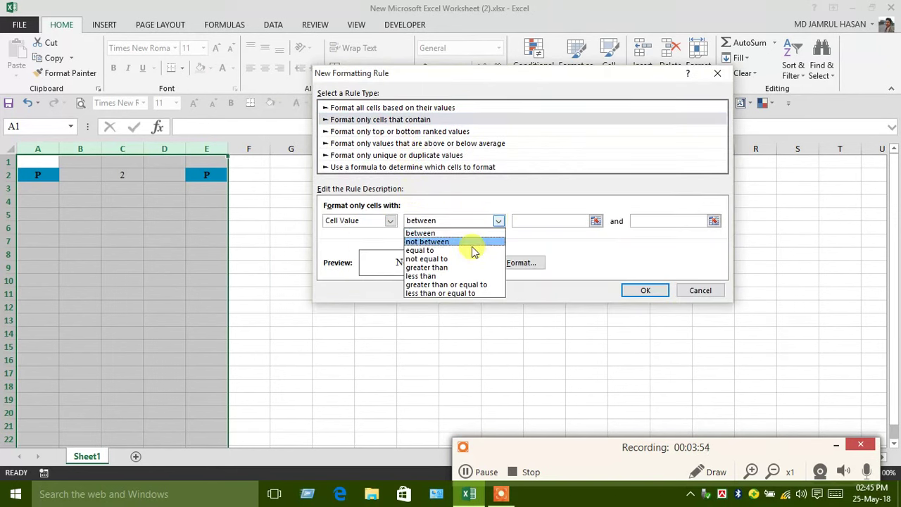
pyautogui.click(472, 252)
pyautogui.click(532, 222)
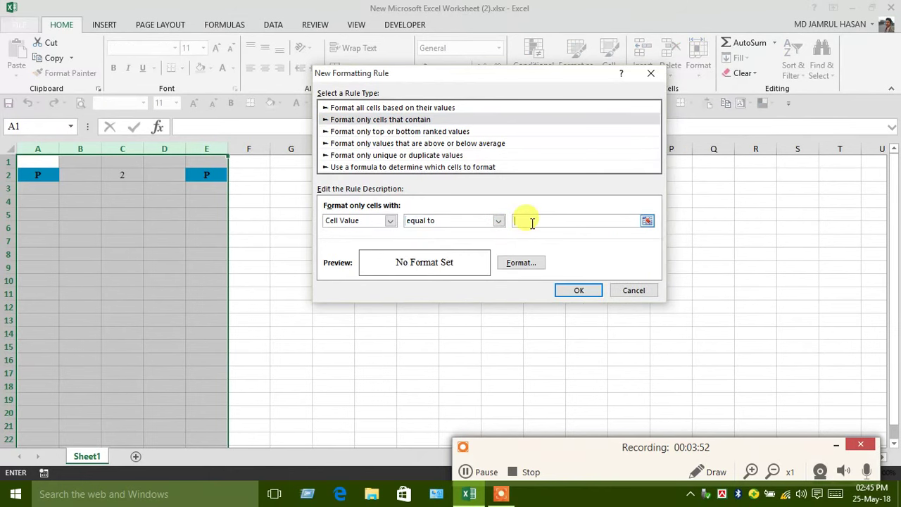
pyautogui.write('2')
# - Give the value-2 rule custom number format 'CL' with bold text
pyautogui.click(523, 271)
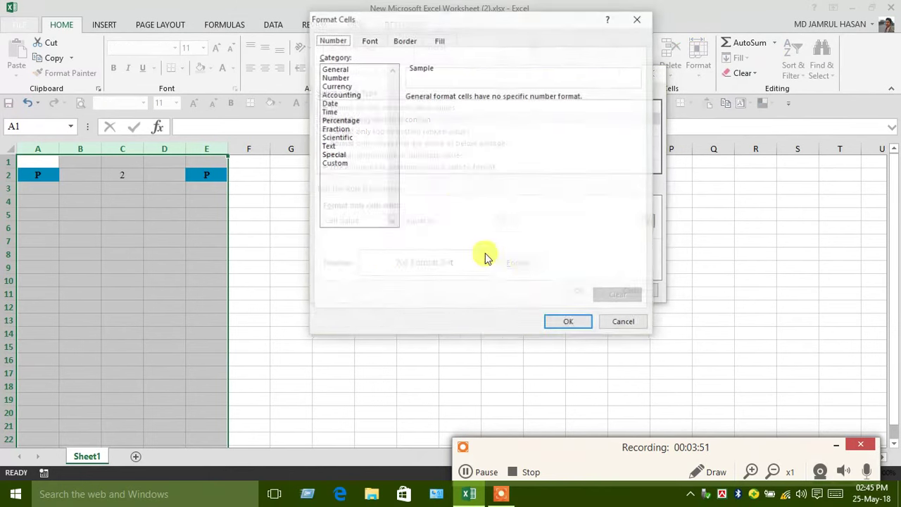
pyautogui.click(334, 163)
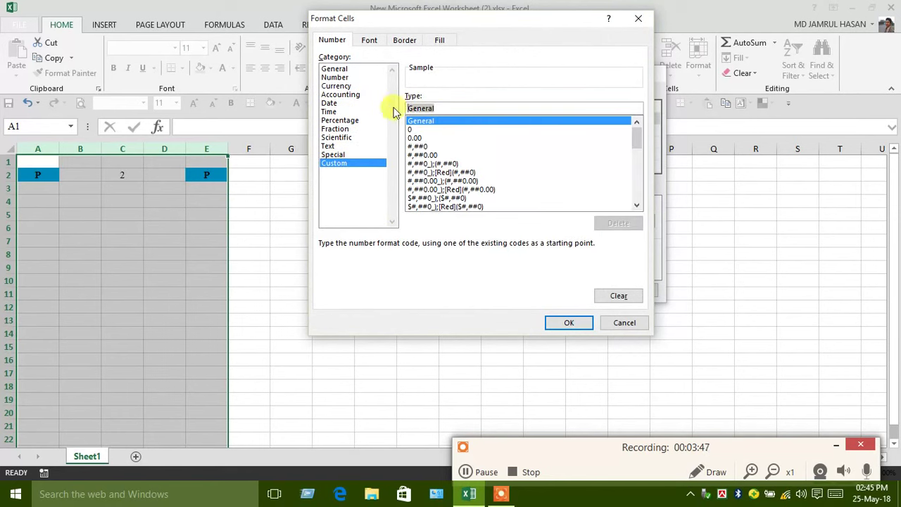
pyautogui.write('"CL')
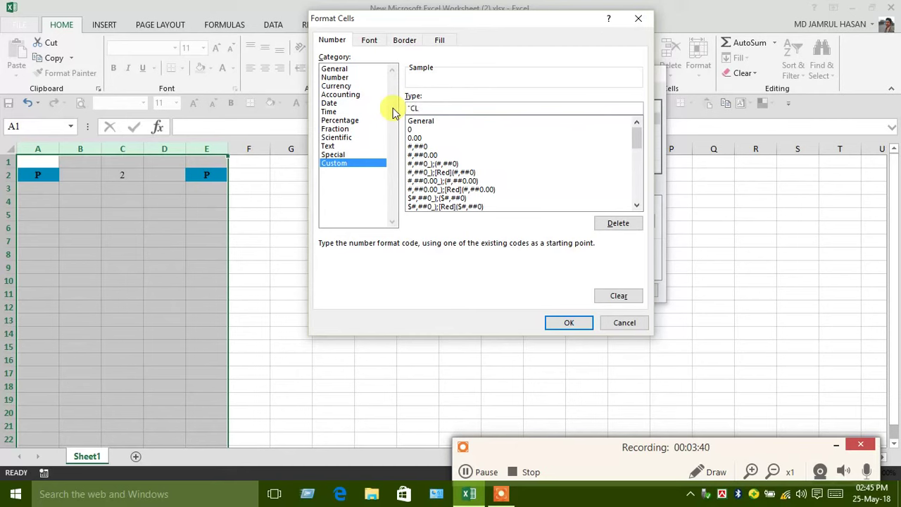
pyautogui.click(368, 40)
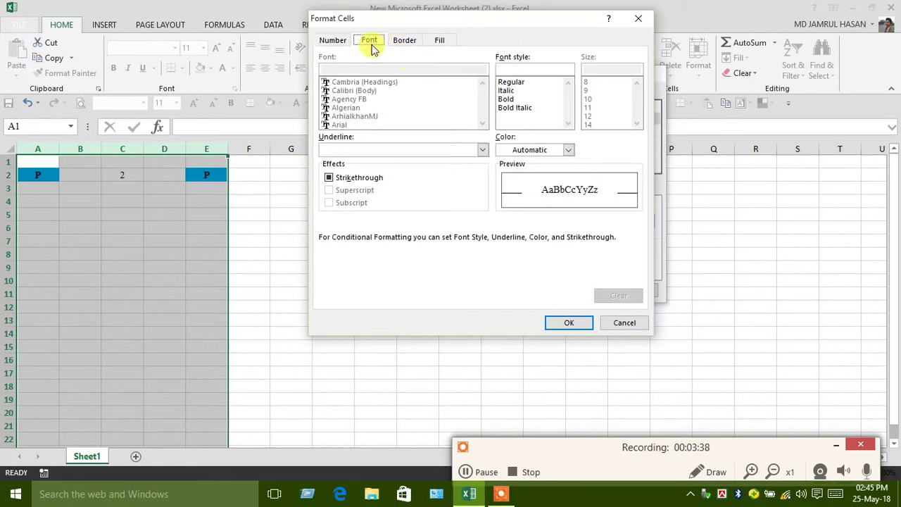
pyautogui.click(549, 152)
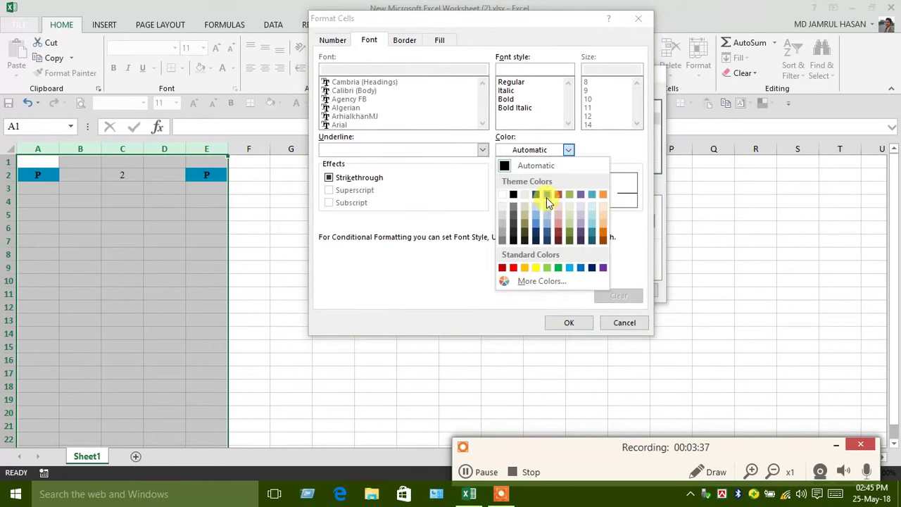
pyautogui.click(565, 151)
pyautogui.click(519, 98)
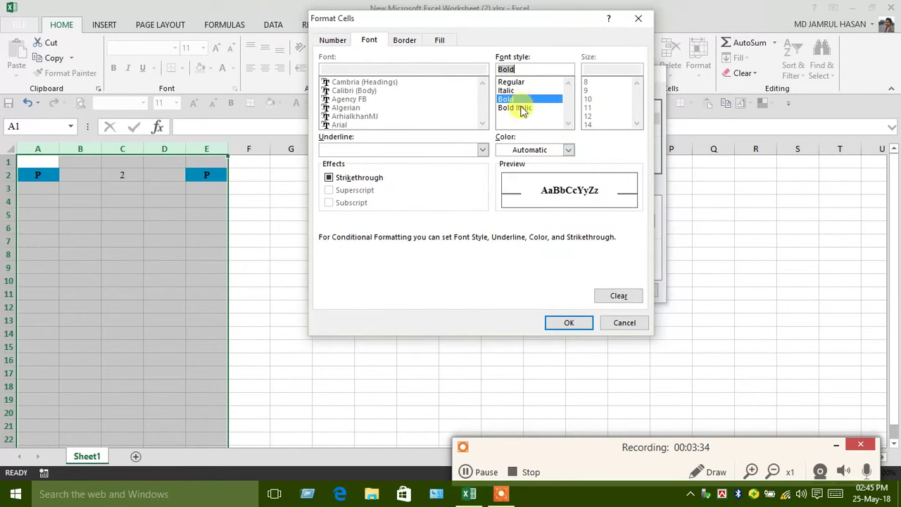
# - Add an outline border and light green fill, then save the rule
pyautogui.click(409, 40)
pyautogui.click(491, 83)
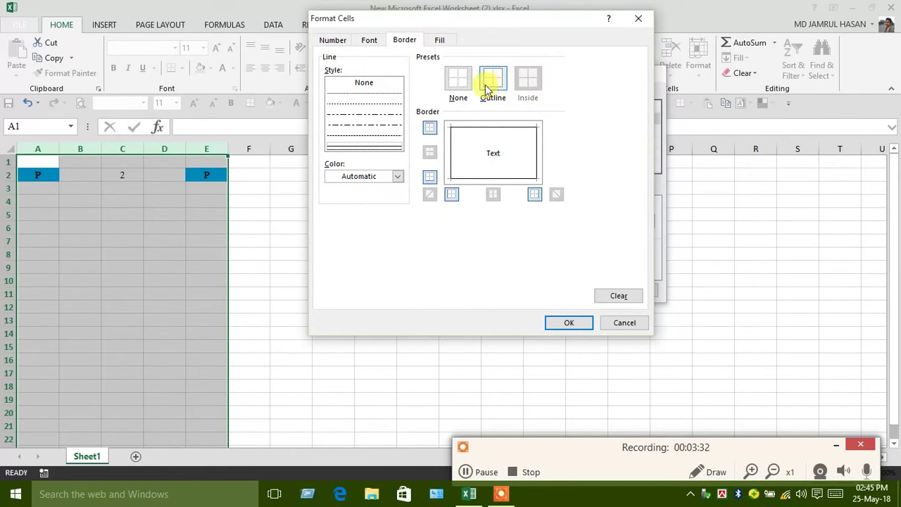
pyautogui.click(439, 40)
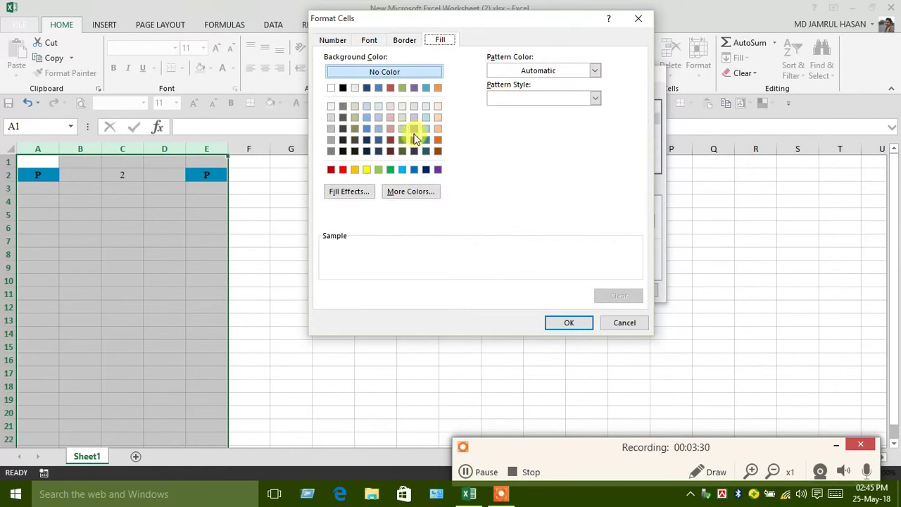
pyautogui.click(380, 169)
pyautogui.click(567, 323)
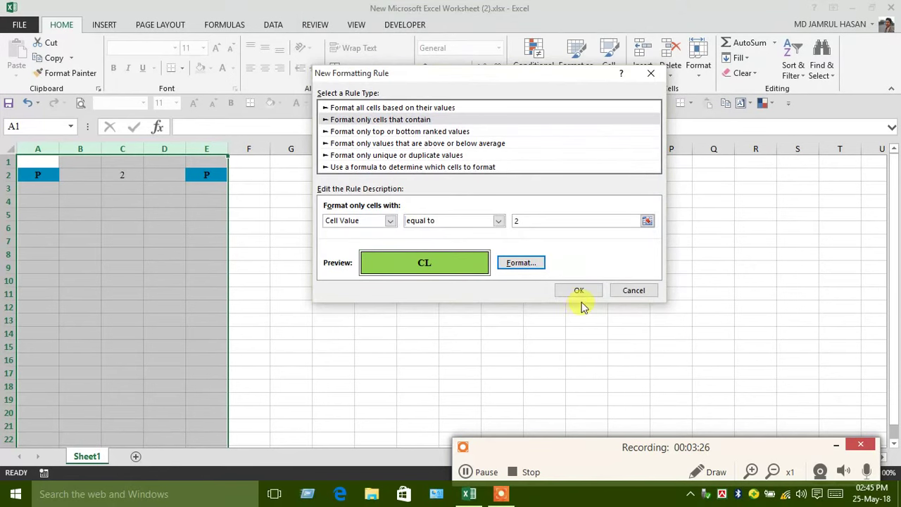
pyautogui.click(579, 292)
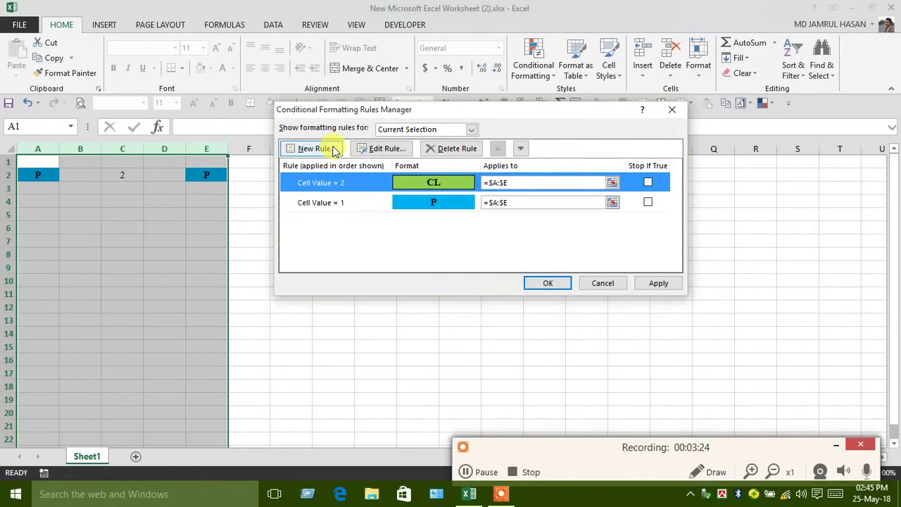
# - Start a third rule matching cells equal to 3
pyautogui.click(335, 151)
pyautogui.click(366, 119)
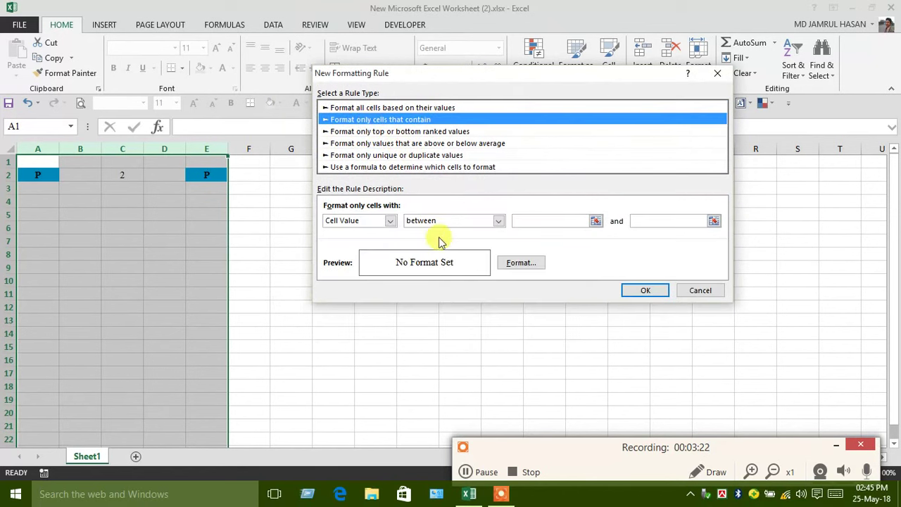
pyautogui.click(468, 223)
pyautogui.click(472, 252)
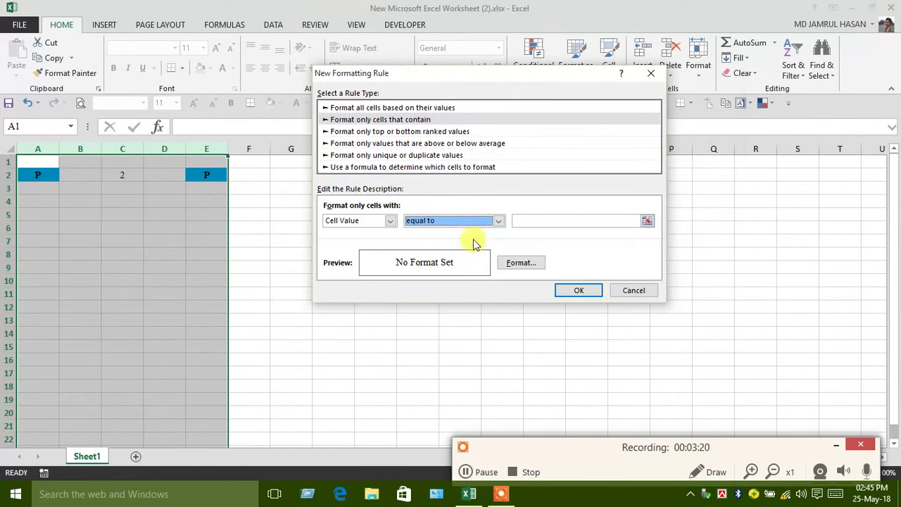
pyautogui.click(525, 222)
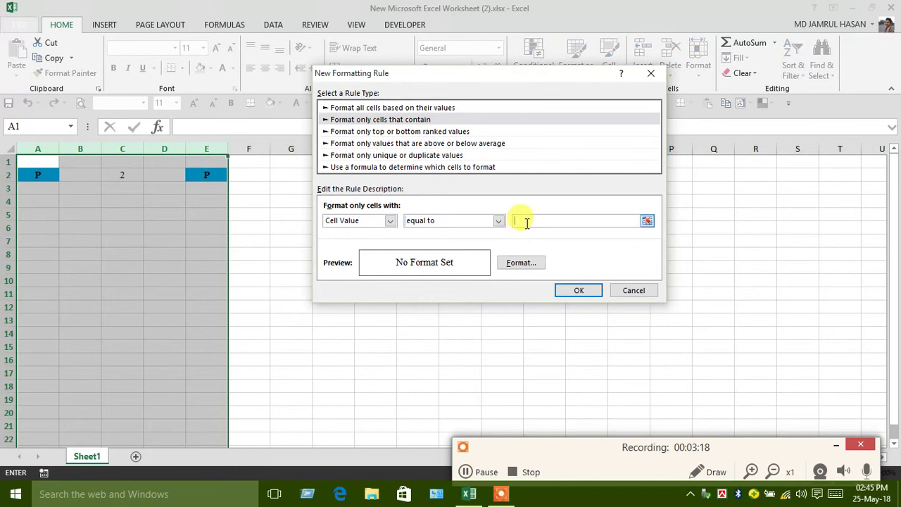
# - Format it with an orange fill, custom code 'SL' and bold italic text, then save
pyautogui.click(517, 263)
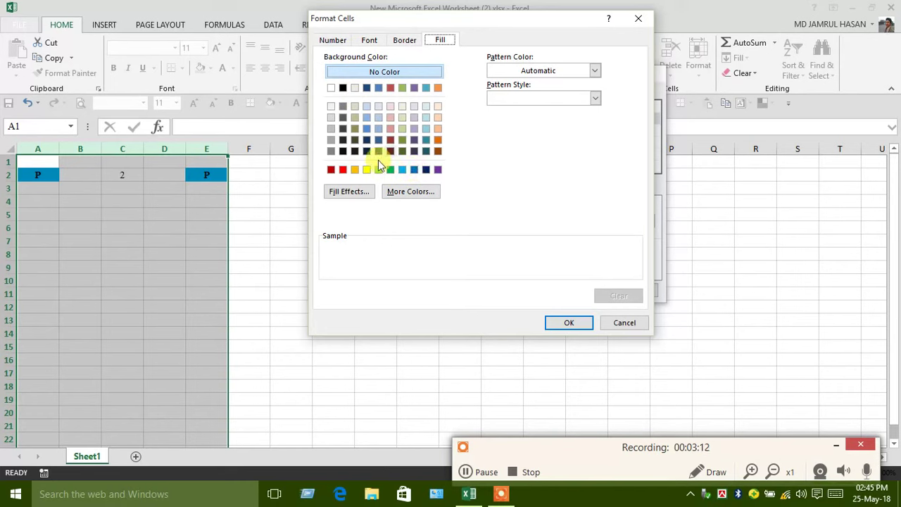
pyautogui.click(357, 170)
pyautogui.click(342, 42)
pyautogui.click(341, 163)
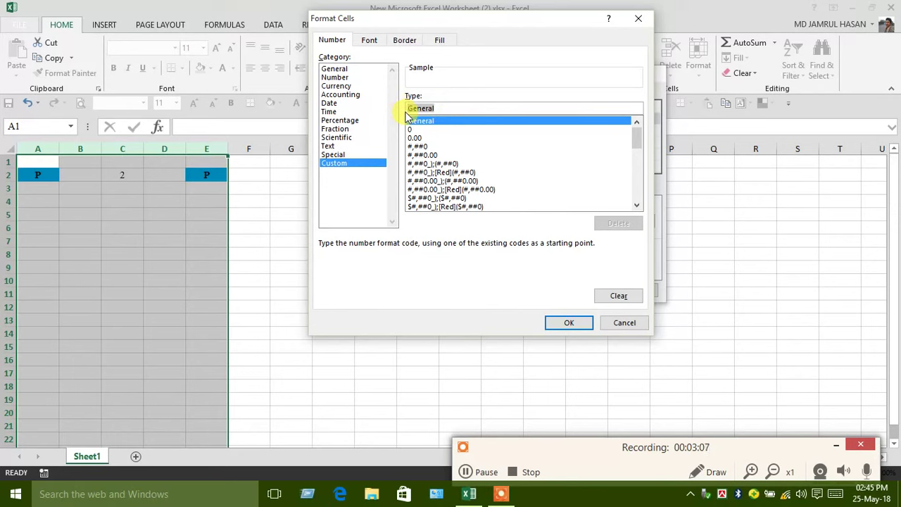
pyautogui.press('BackSpace')
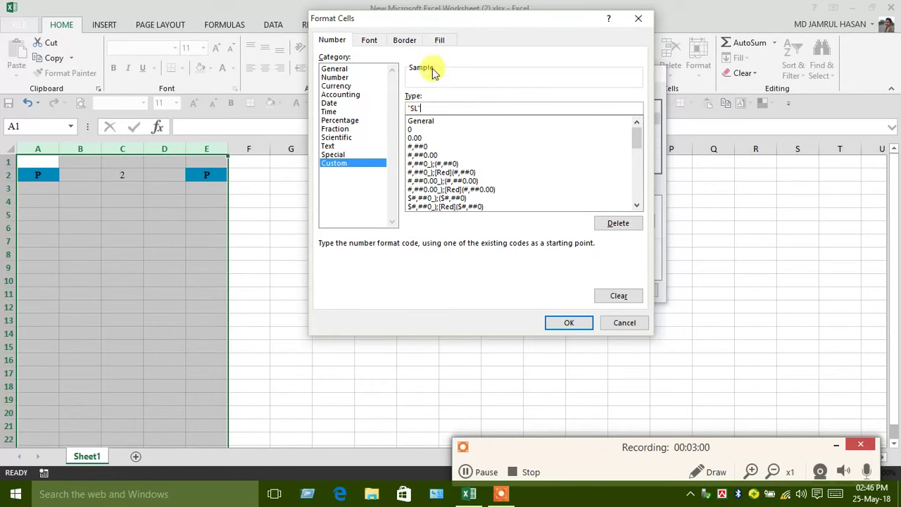
pyautogui.click(433, 42)
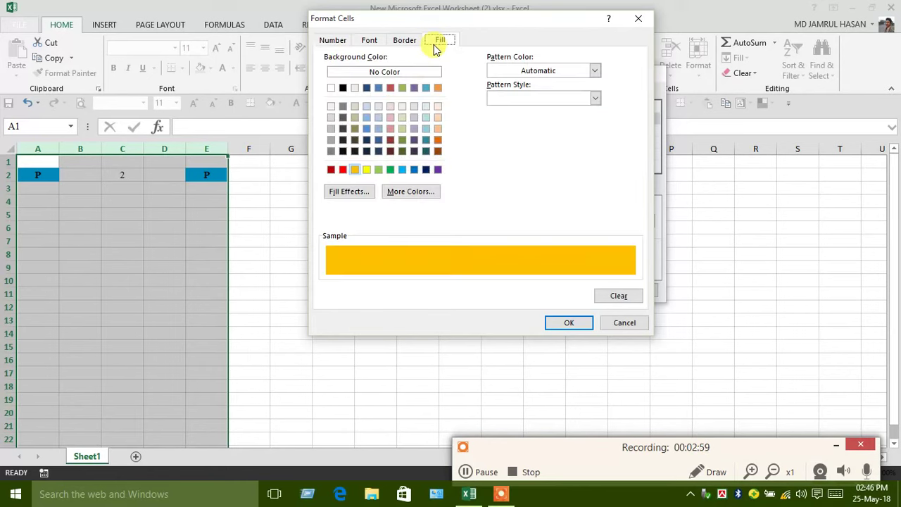
pyautogui.click(342, 40)
pyautogui.click(368, 43)
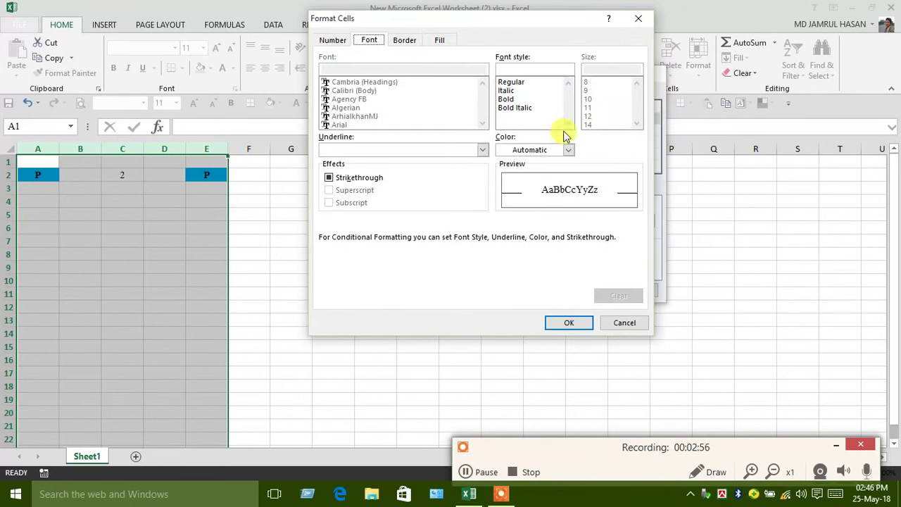
pyautogui.click(521, 98)
pyautogui.click(527, 108)
pyautogui.click(571, 323)
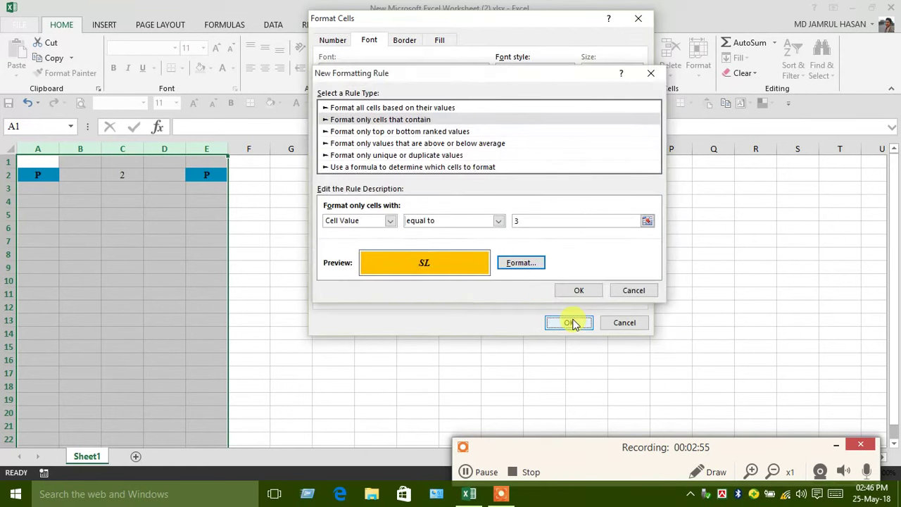
pyautogui.click(577, 288)
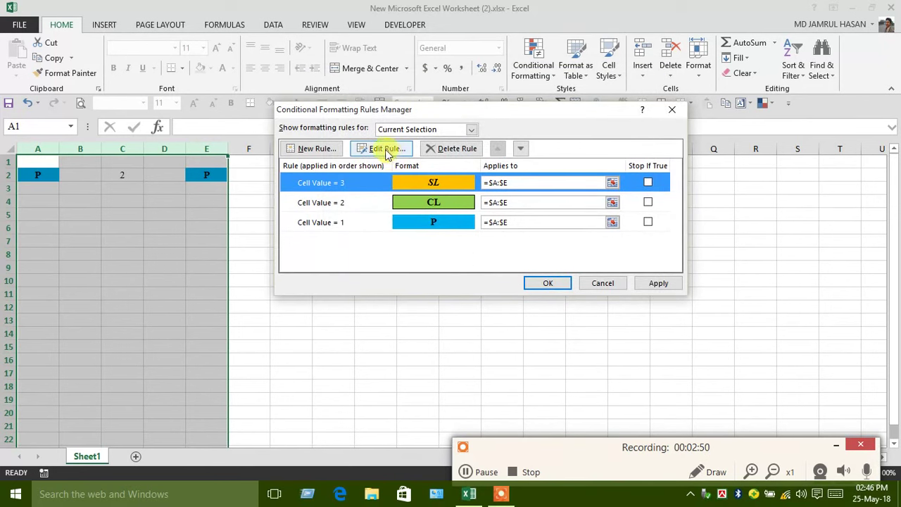
# - Start a fourth rule matching cells equal to 10 and bring up its format settings
pyautogui.click(316, 149)
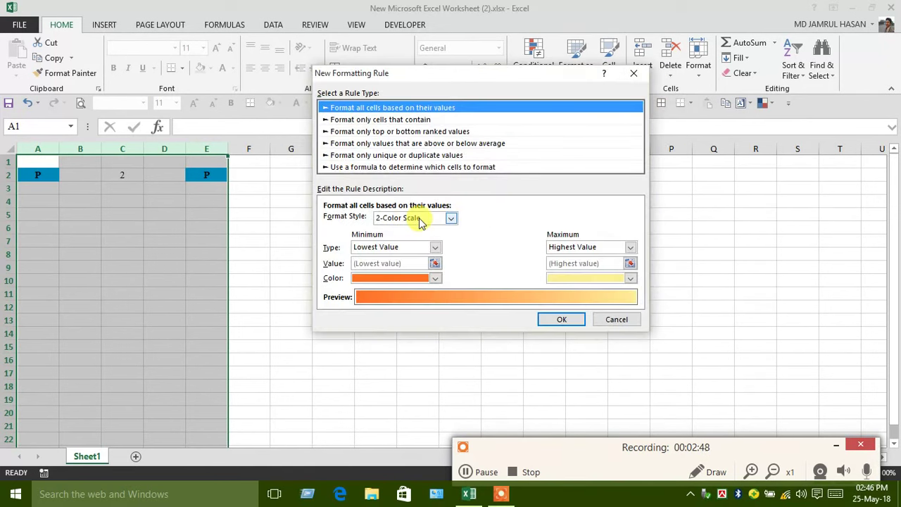
pyautogui.click(362, 119)
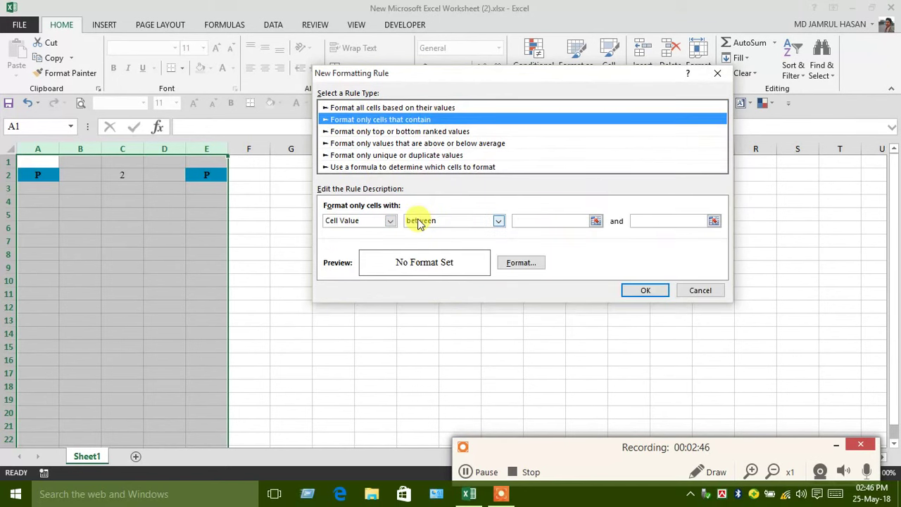
pyautogui.click(554, 222)
pyautogui.write('10')
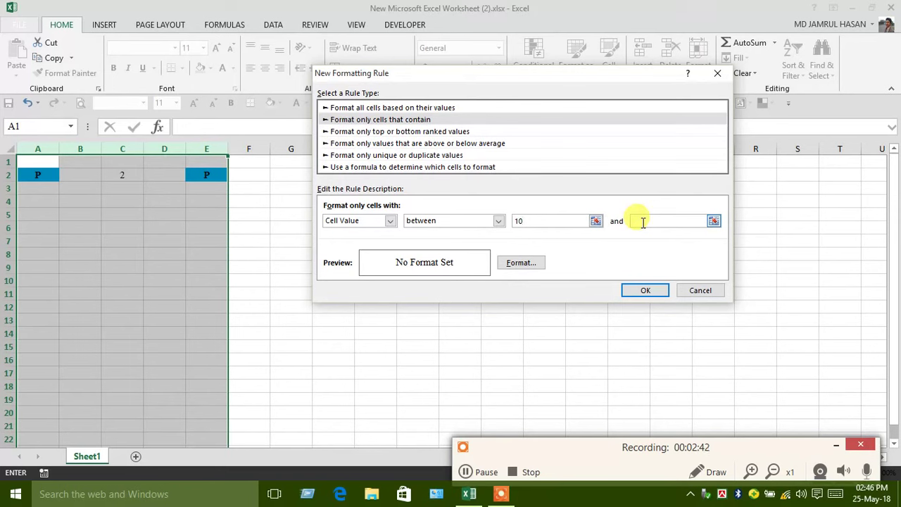
pyautogui.click(499, 222)
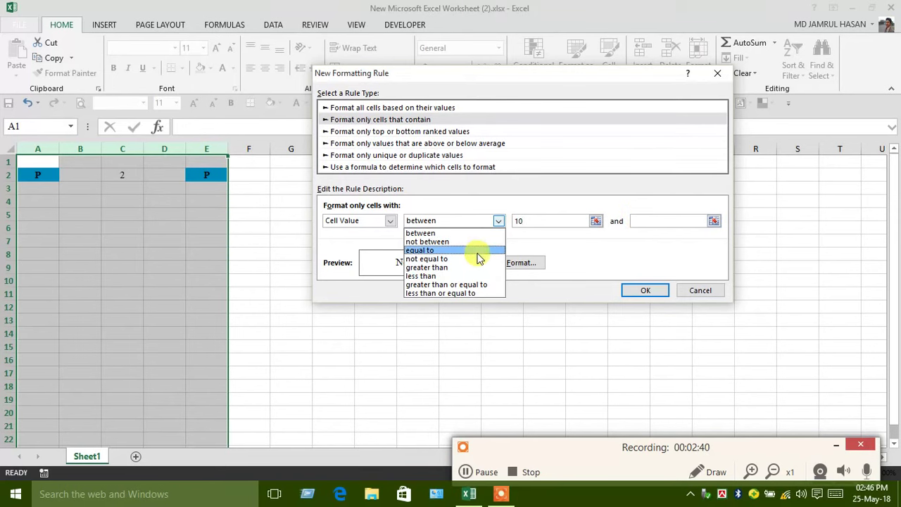
pyautogui.click(476, 251)
pyautogui.click(521, 263)
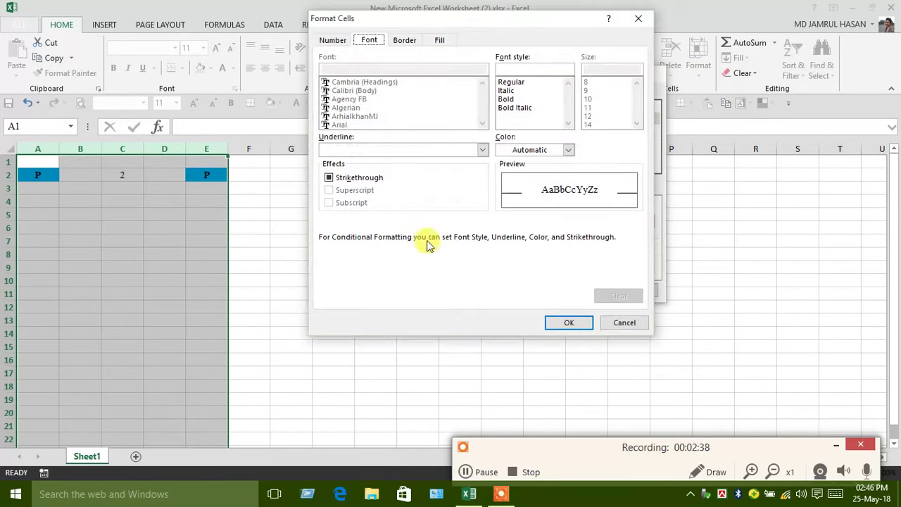
# - Give the rule a yellow fill and replace the General code with custom format 'A'
pyautogui.click(442, 41)
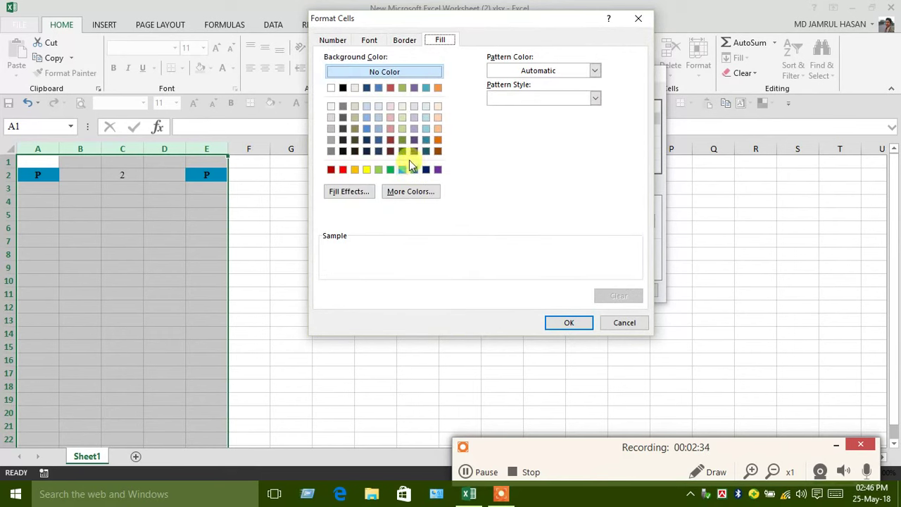
pyautogui.click(367, 170)
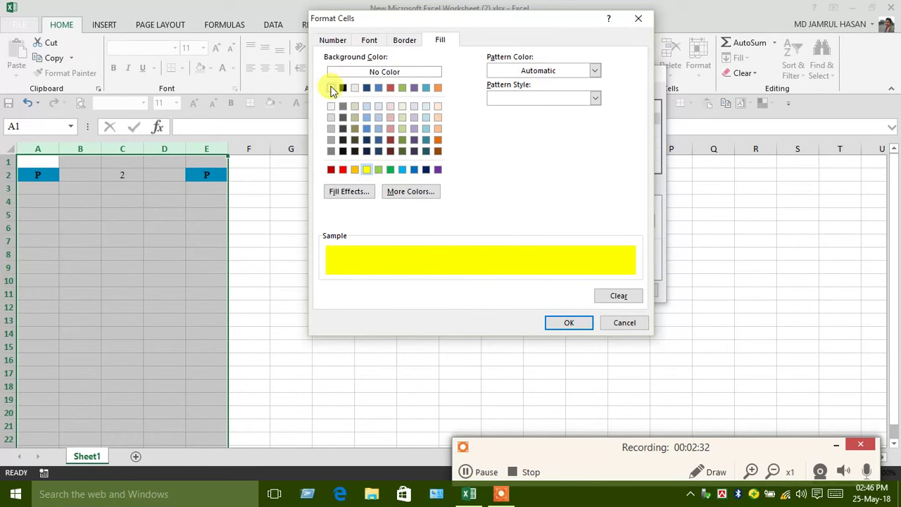
pyautogui.click(333, 40)
pyautogui.click(338, 163)
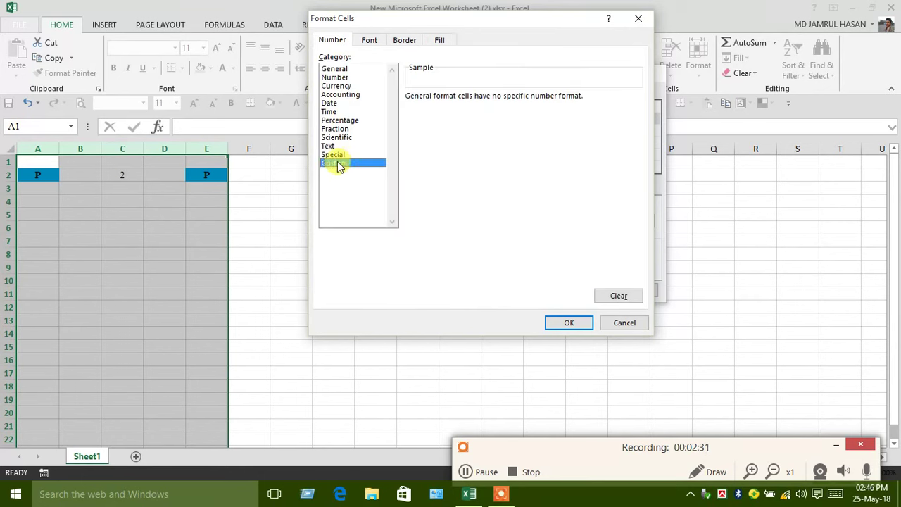
pyautogui.moveTo(449, 107); pyautogui.dragTo(403, 113)
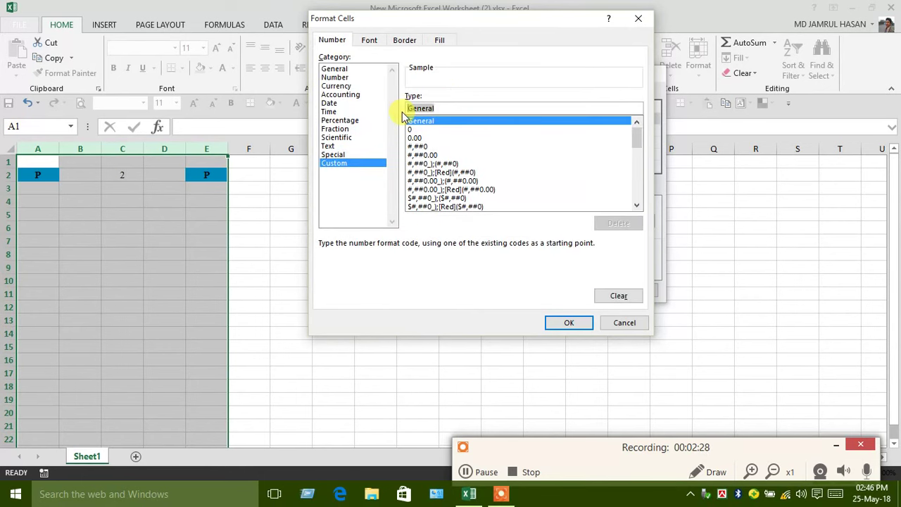
pyautogui.press('BackSpace')
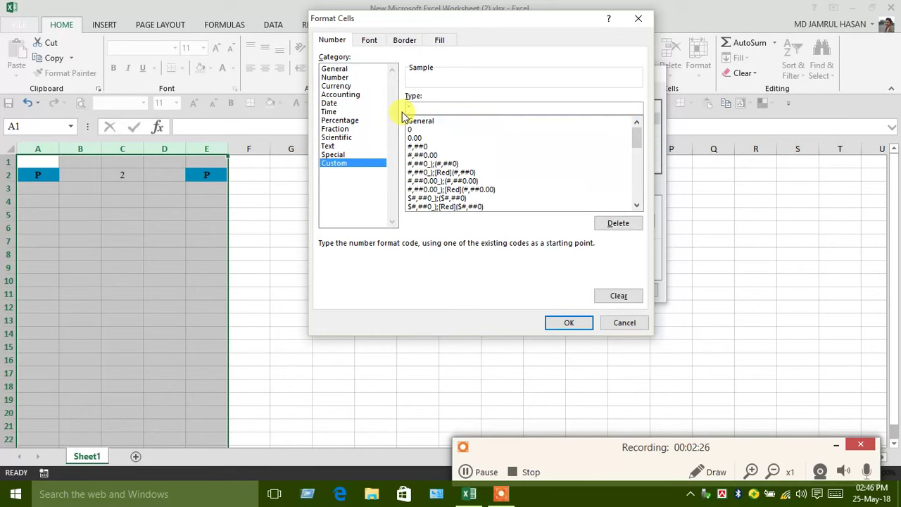
# - Make the text red and bold italic, then save the rule for value 10
pyautogui.click(442, 40)
pyautogui.click(407, 39)
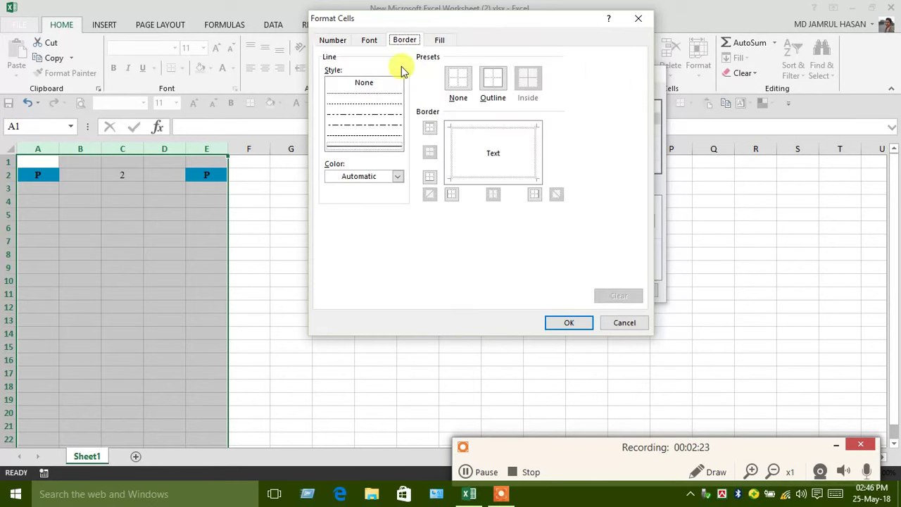
pyautogui.click(372, 42)
pyautogui.click(566, 150)
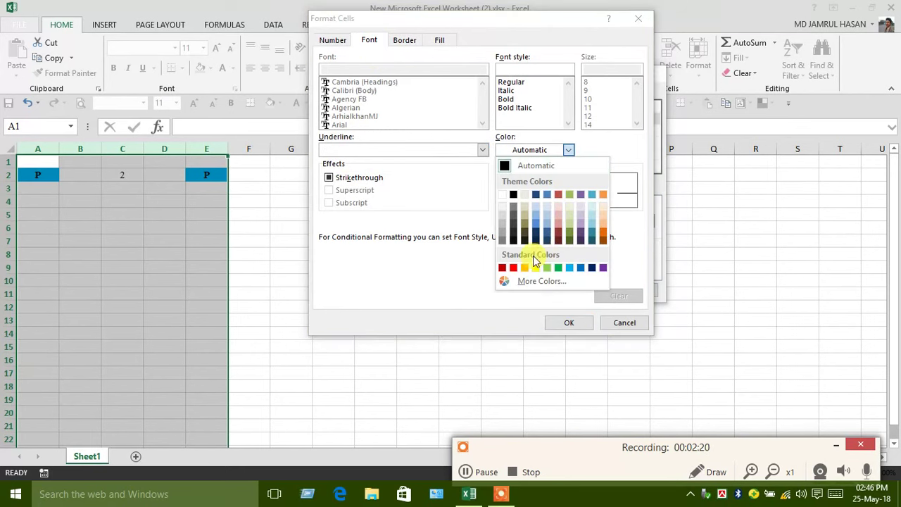
pyautogui.click(511, 269)
pyautogui.click(535, 109)
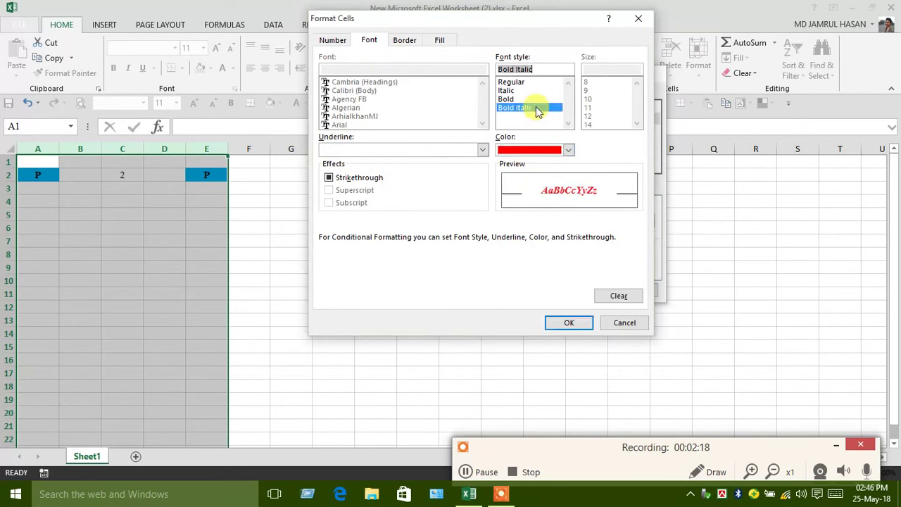
pyautogui.click(569, 324)
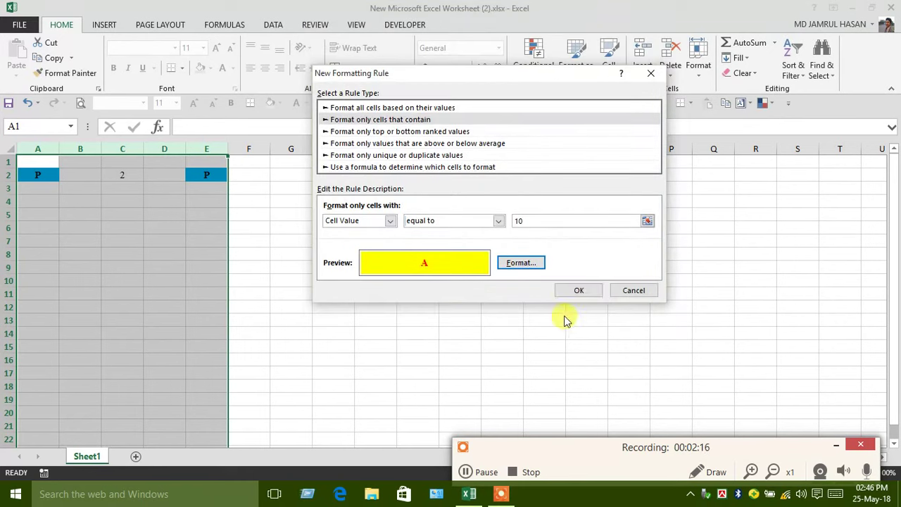
pyautogui.click(574, 291)
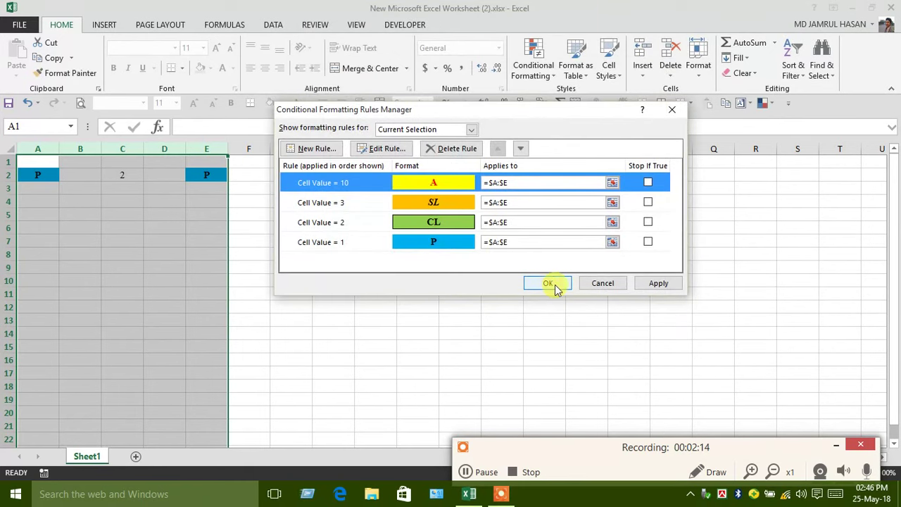
# - Apply the four rules and enter test values 10 in A3, 3 in B3, 10 in C4 and D4
pyautogui.click(555, 290)
pyautogui.click(188, 229)
pyautogui.click(62, 204)
pyautogui.click(50, 178)
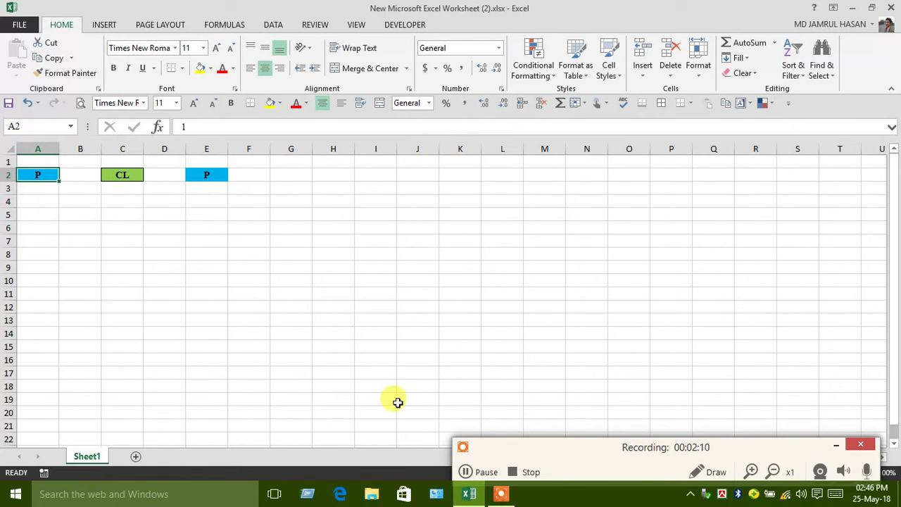
pyautogui.press('Down')
pyautogui.write('10')
pyautogui.press('Tab')
pyautogui.write('3')
pyautogui.press('Return')
pyautogui.press('Tab')
pyautogui.write('10')
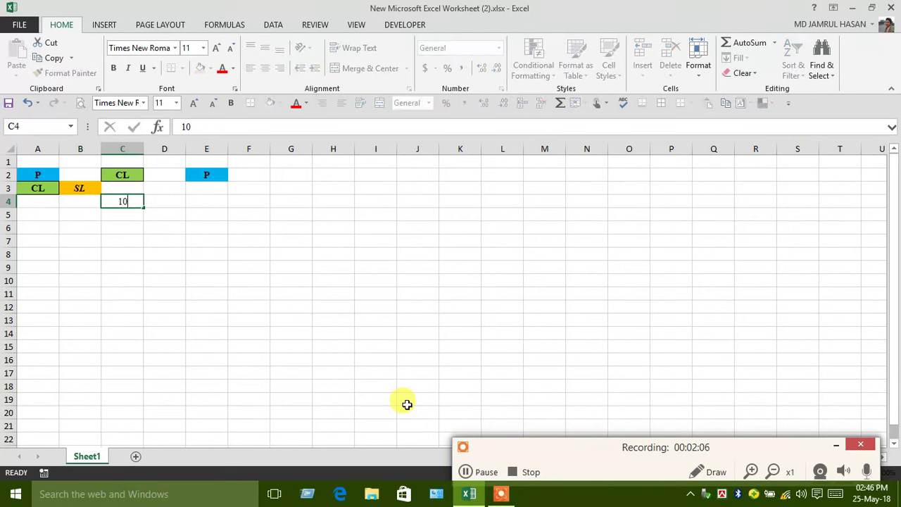
pyautogui.press('Tab')
pyautogui.write('10')
pyautogui.press('Return')
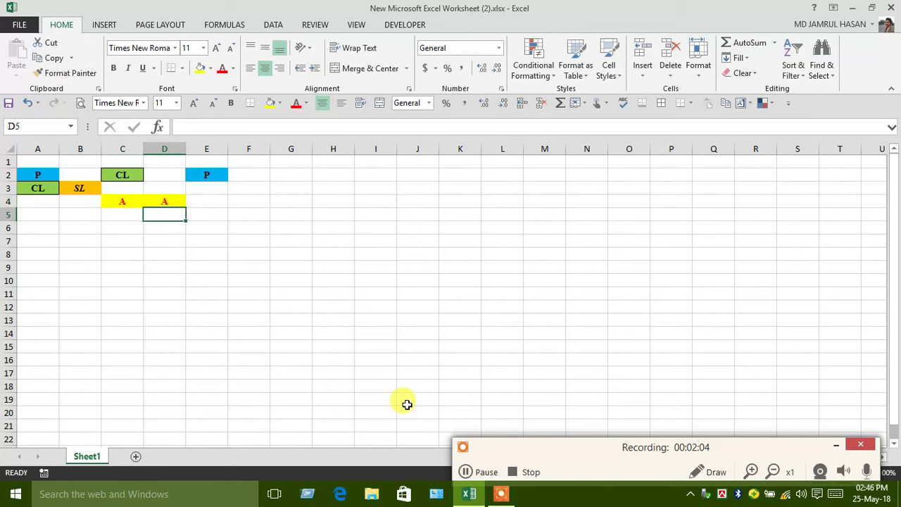
# - Enter more test values: 10 in C5, 2 in B6 and 3 in B7
pyautogui.press('Left')
pyautogui.write('10')
pyautogui.press('Return')
pyautogui.press('Left')
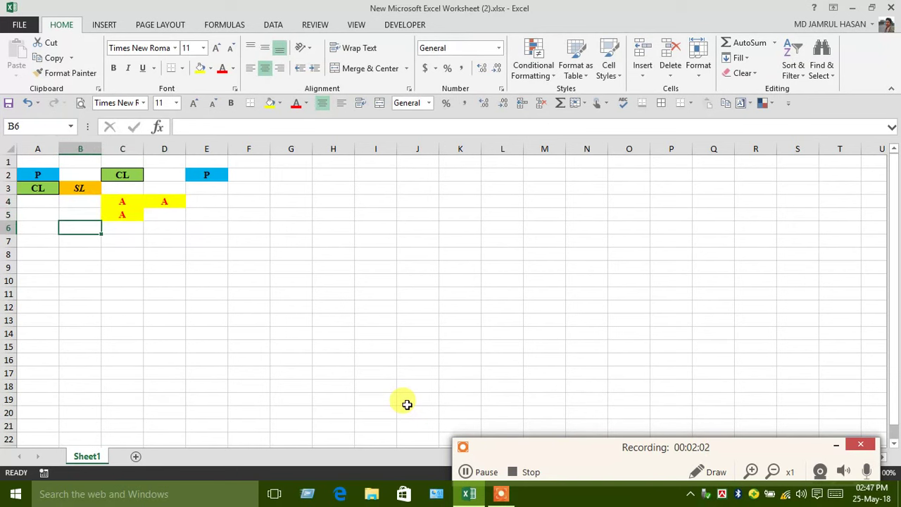
pyautogui.write('2')
pyautogui.press('Return')
pyautogui.write('3')
pyautogui.press('Return')
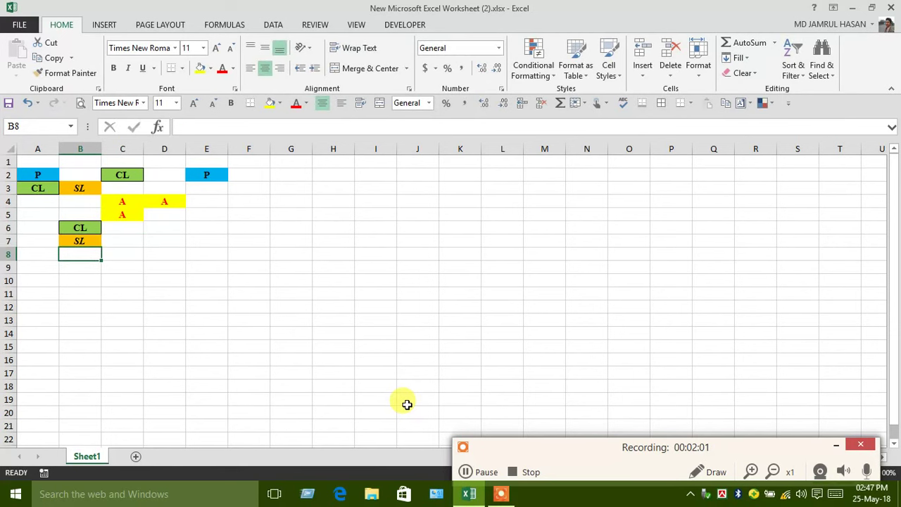
pyautogui.click(247, 310)
pyautogui.click(151, 278)
pyautogui.click(87, 226)
pyautogui.click(288, 238)
# - Copy columns A–E and paste them into columns F–J and L–P
pyautogui.moveTo(38, 148); pyautogui.dragTo(198, 178)
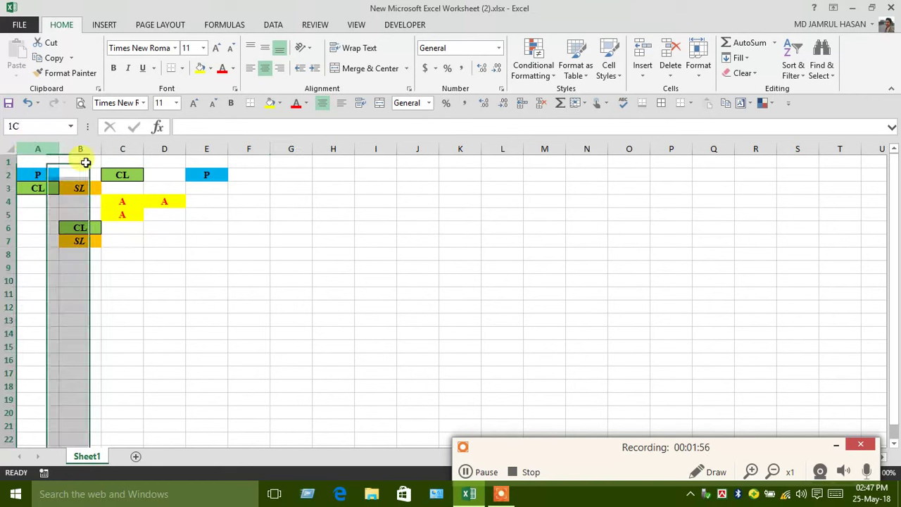
pyautogui.hotkey('ctrl', 'c')
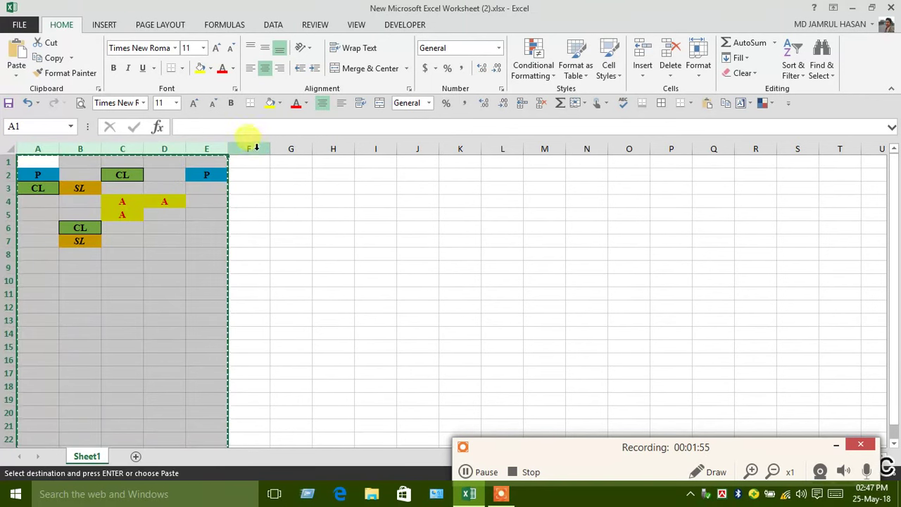
pyautogui.click(249, 148)
pyautogui.hotkey('ctrl', 'v')
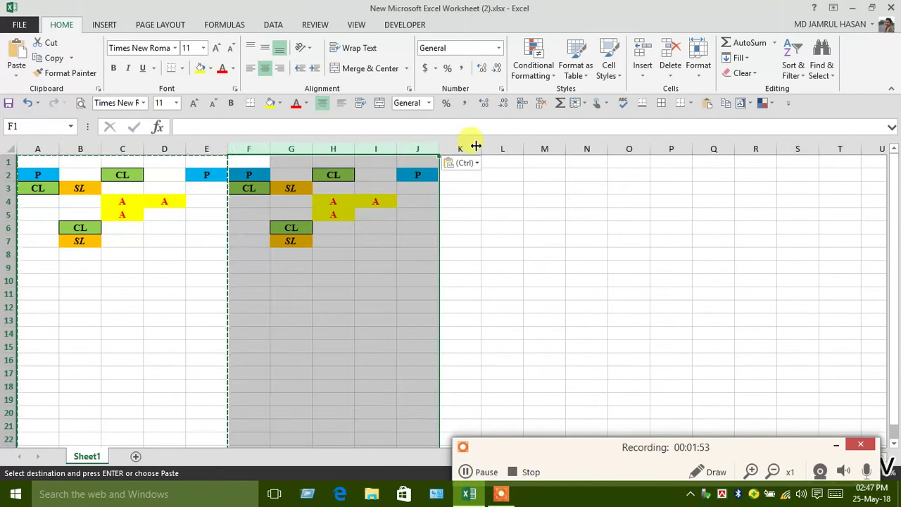
pyautogui.click(492, 148)
pyautogui.hotkey('ctrl', 'v')
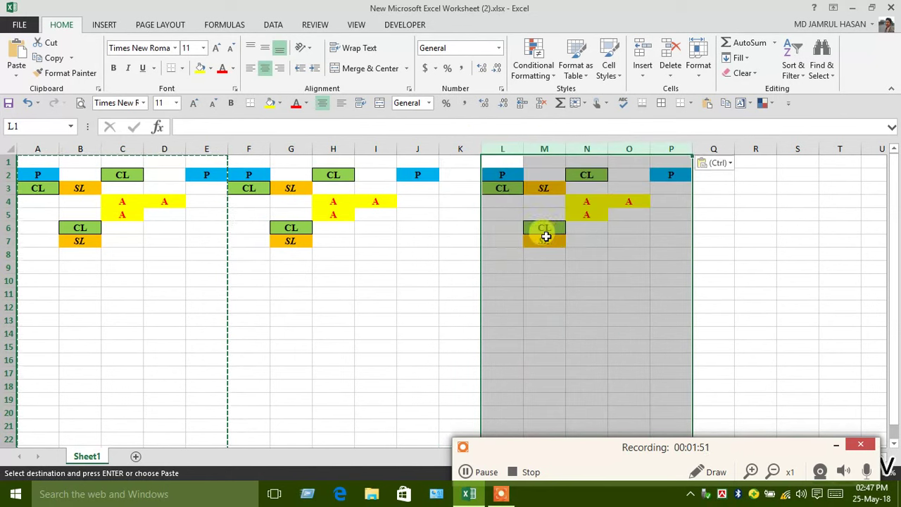
pyautogui.click(544, 241)
pyautogui.moveTo(40, 164); pyautogui.dragTo(651, 282)
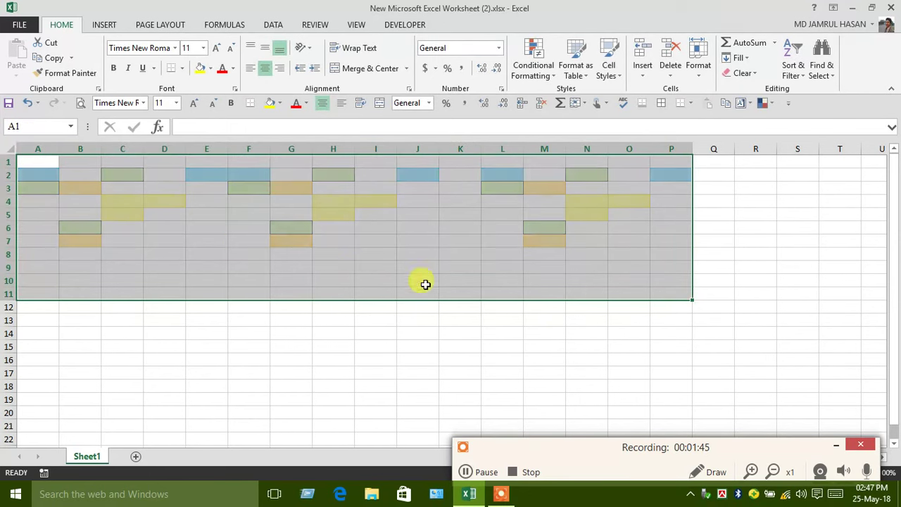
# - Enter 1 in I4 and 3 in I10 to confirm they display P and SL
pyautogui.click(368, 200)
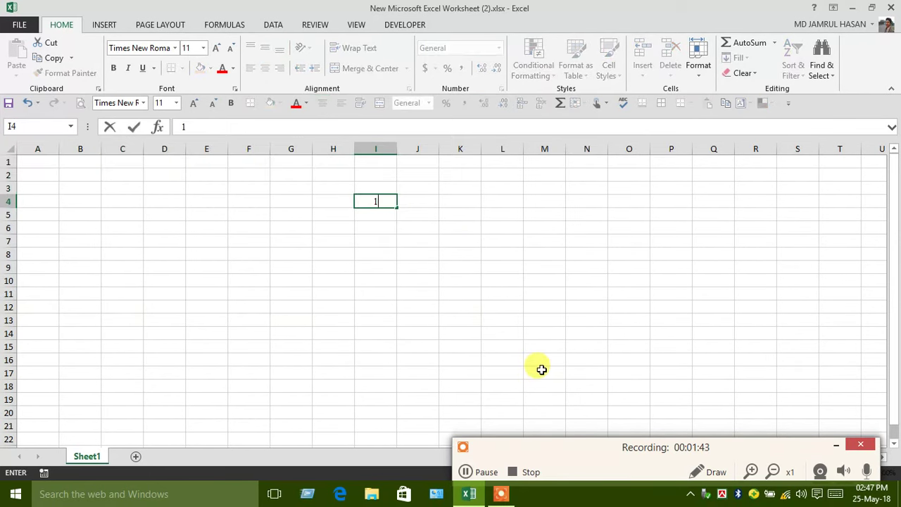
pyautogui.write('SL')
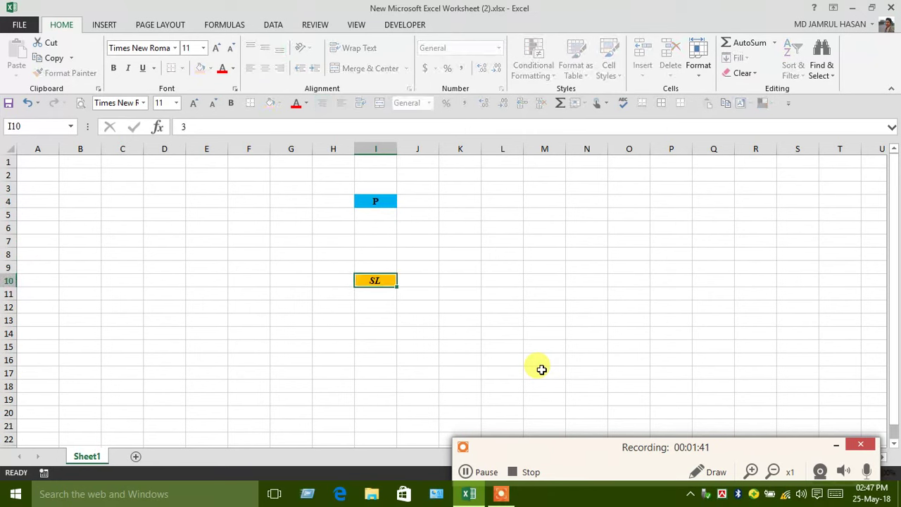
pyautogui.press('Return')
pyautogui.click(277, 318)
pyautogui.click(220, 233)
pyautogui.click(271, 320)
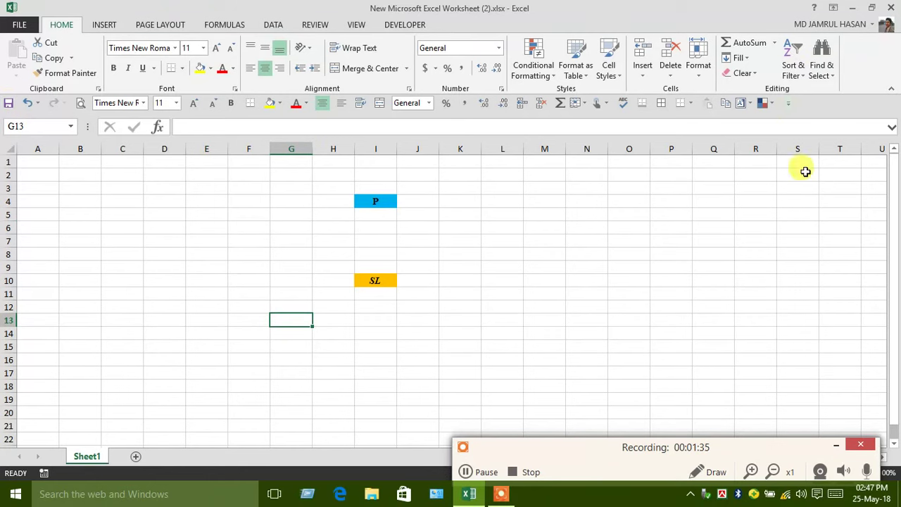
pyautogui.click(495, 243)
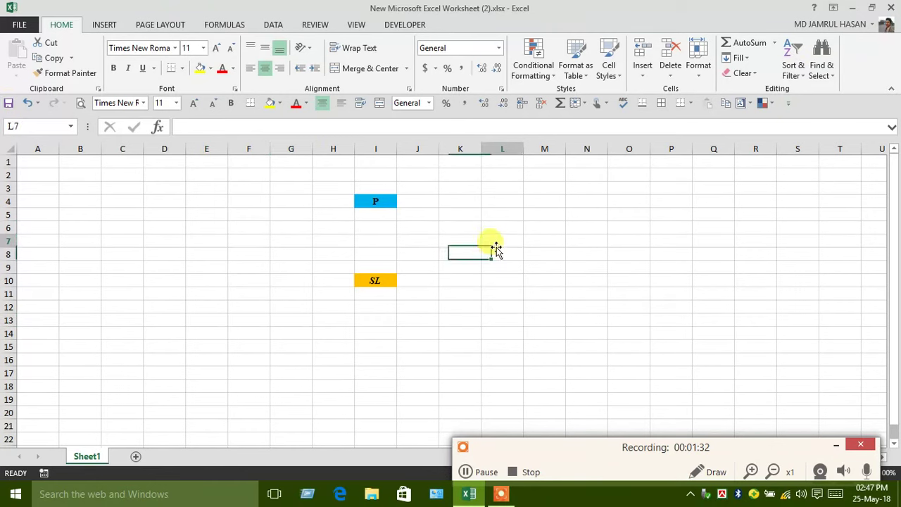
# - Close Excel, refresh the desktop, and move the workbook icon toward the upper left
pyautogui.click(892, 6)
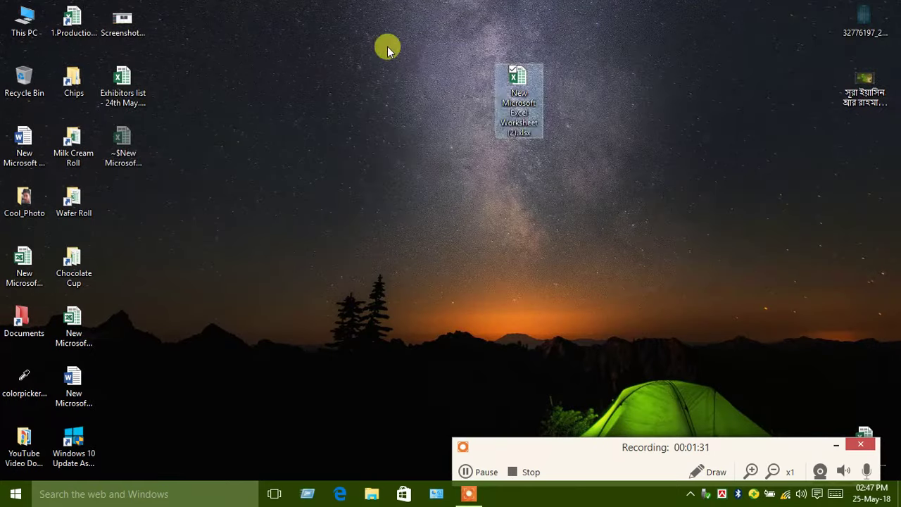
pyautogui.rightClick(388, 45)
pyautogui.click(410, 84)
pyautogui.rightClick(409, 87)
pyautogui.click(439, 125)
pyautogui.moveTo(530, 76); pyautogui.dragTo(176, 150)
pyautogui.moveTo(599, 455); pyautogui.dragTo(590, 356)
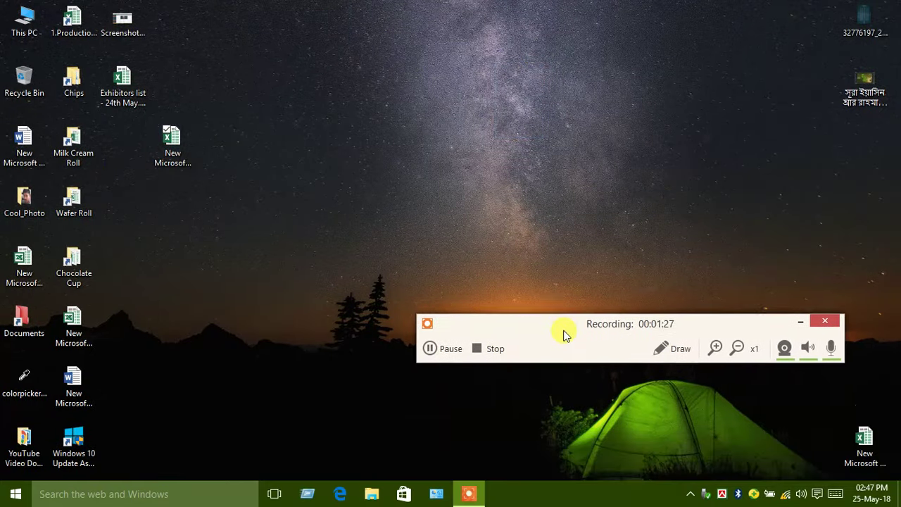